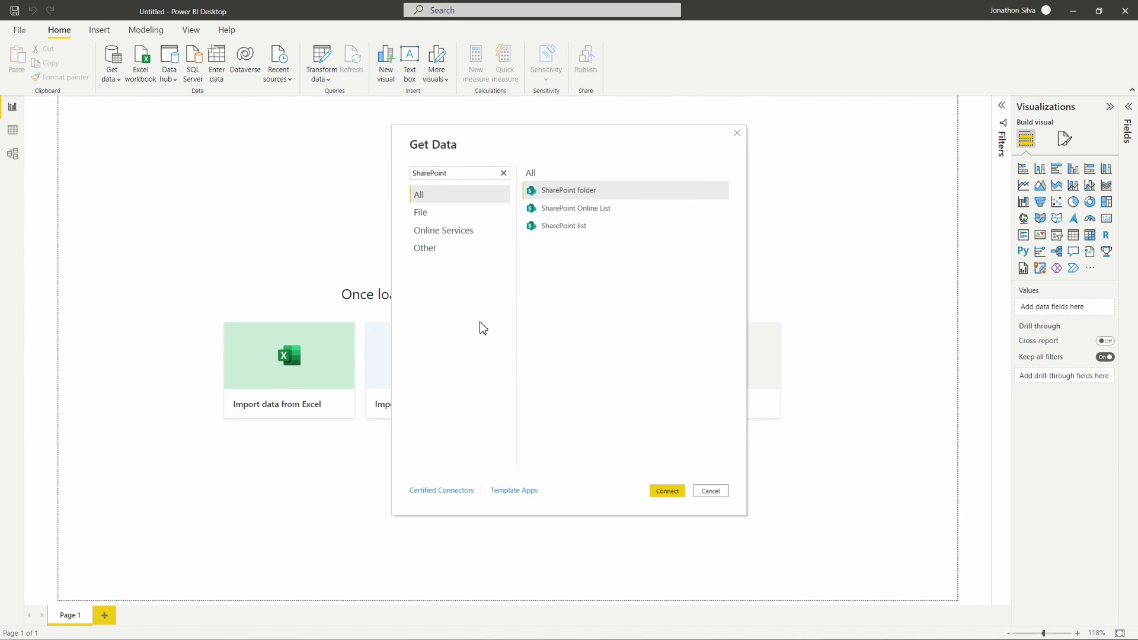
# Start a new data connection with the SharePoint folder connector
pyautogui.click(583, 199)
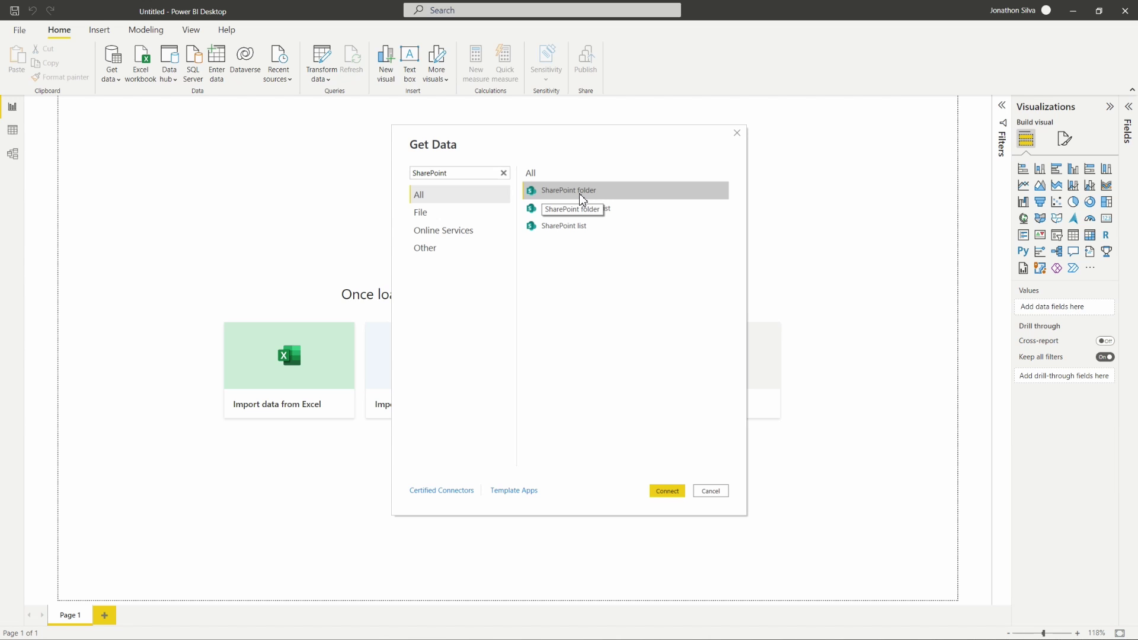
pyautogui.click(668, 492)
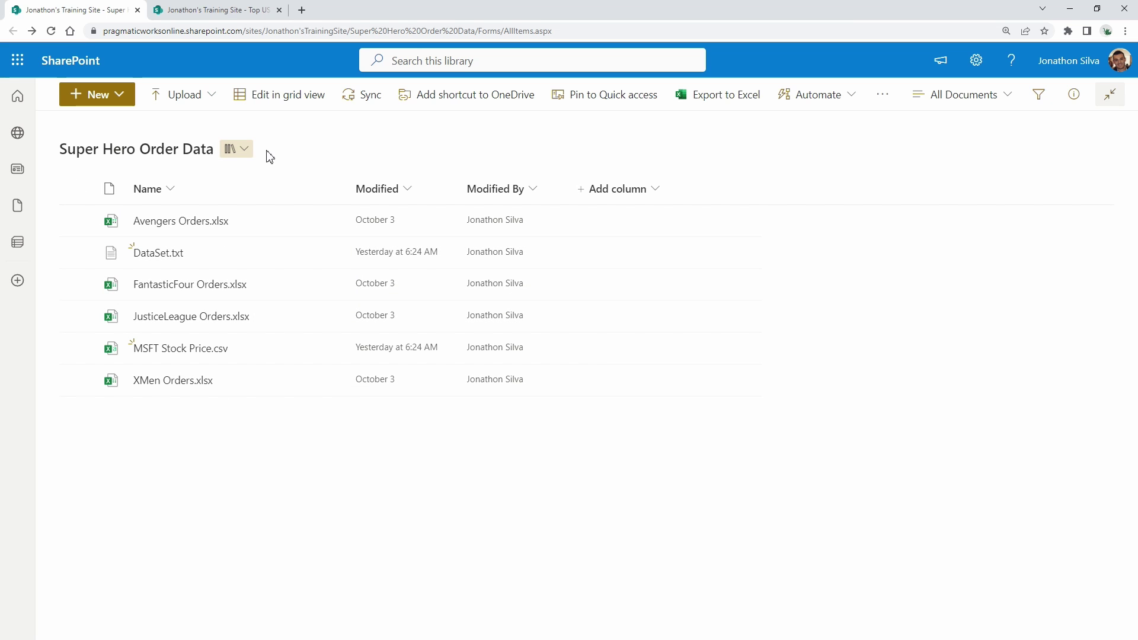
# Try the full browser address of the Super Hero Order Data library as the SharePoint folder's site URL in Power BI Desktop
pyautogui.click(258, 31)
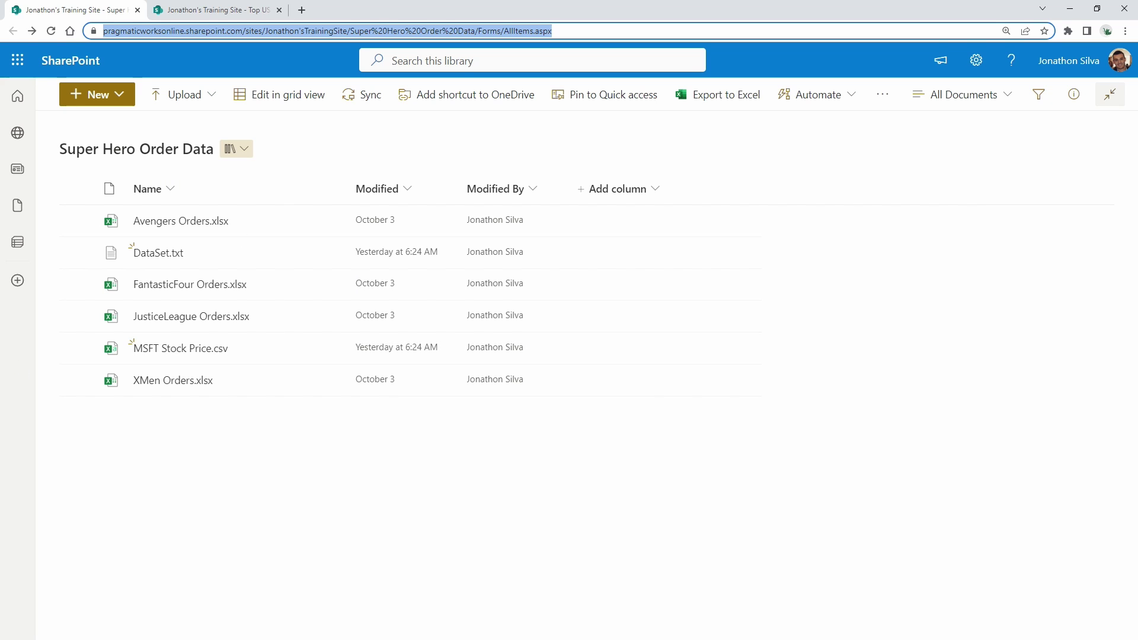
pyautogui.hotkey('alt', 'Tab')
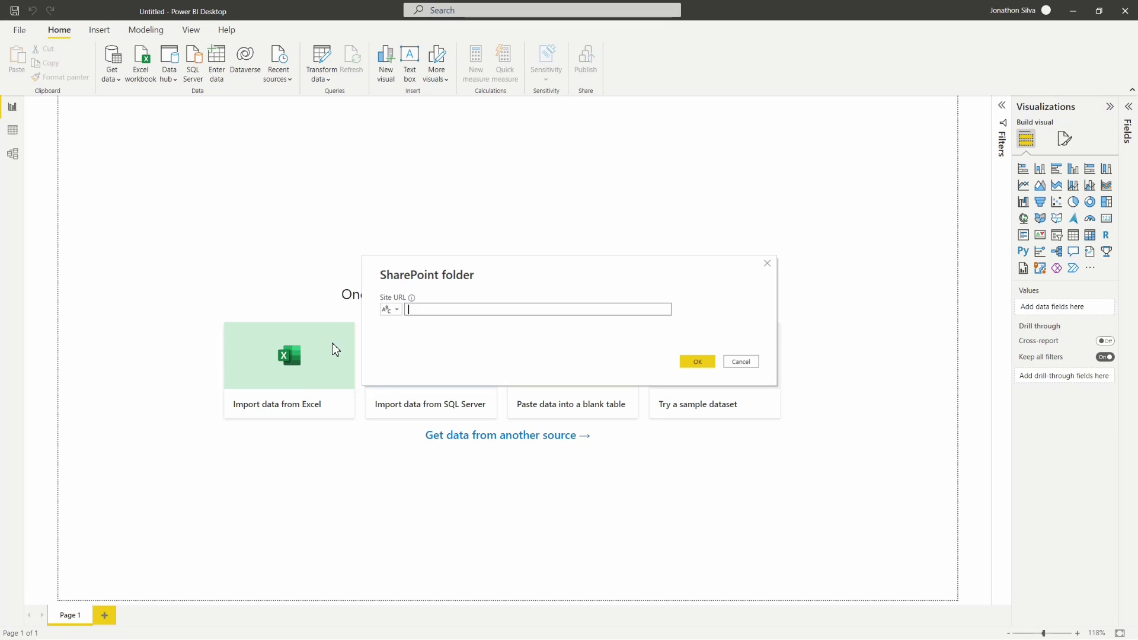
pyautogui.hotkey('ctrl', 'v')
pyautogui.click(697, 362)
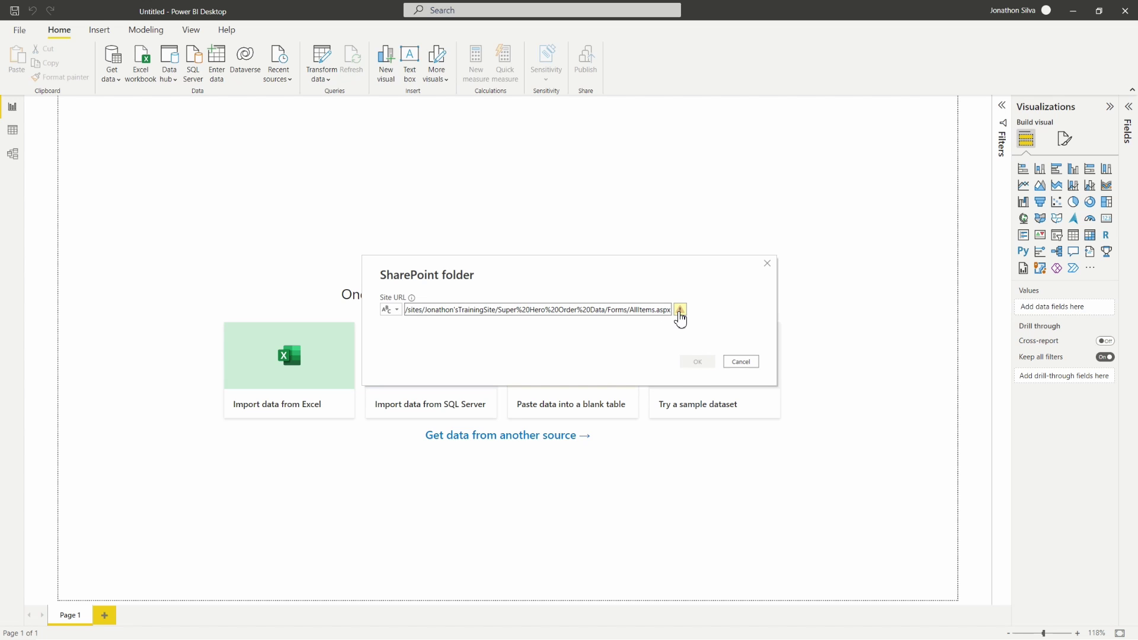
pyautogui.moveTo(681, 320)
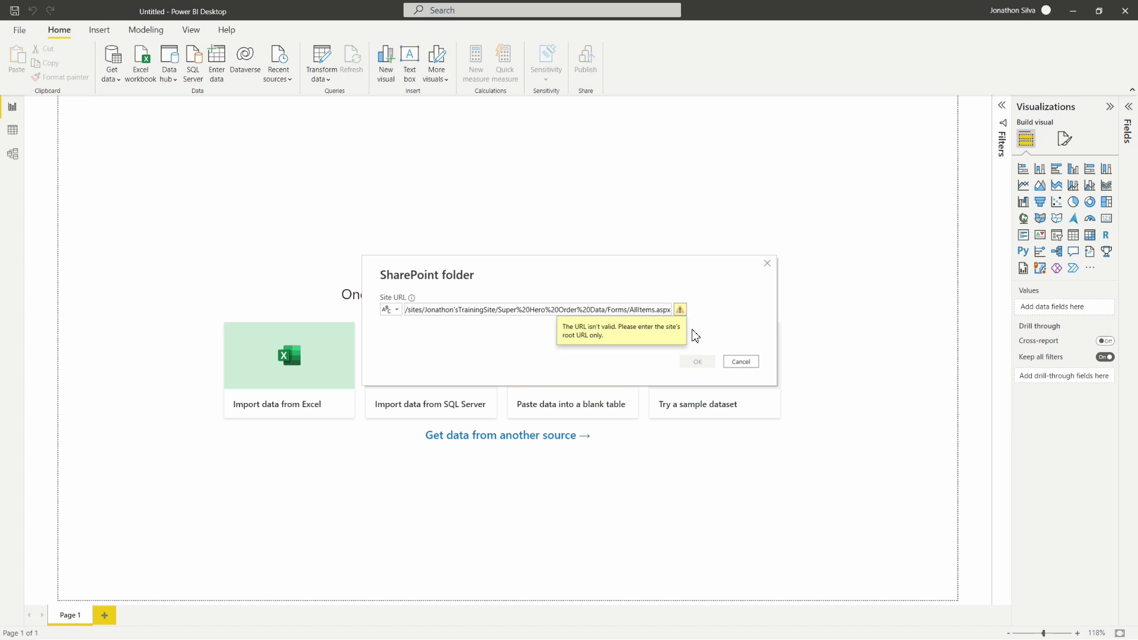
# Clear the full library address from the Site URL field
pyautogui.doubleClick(533, 312)
pyautogui.hotkey('shift', 'Home')
pyautogui.press('BackSpace')
pyautogui.press('End')
pyautogui.hotkey('shift', 'Home')
pyautogui.press('BackSpace')
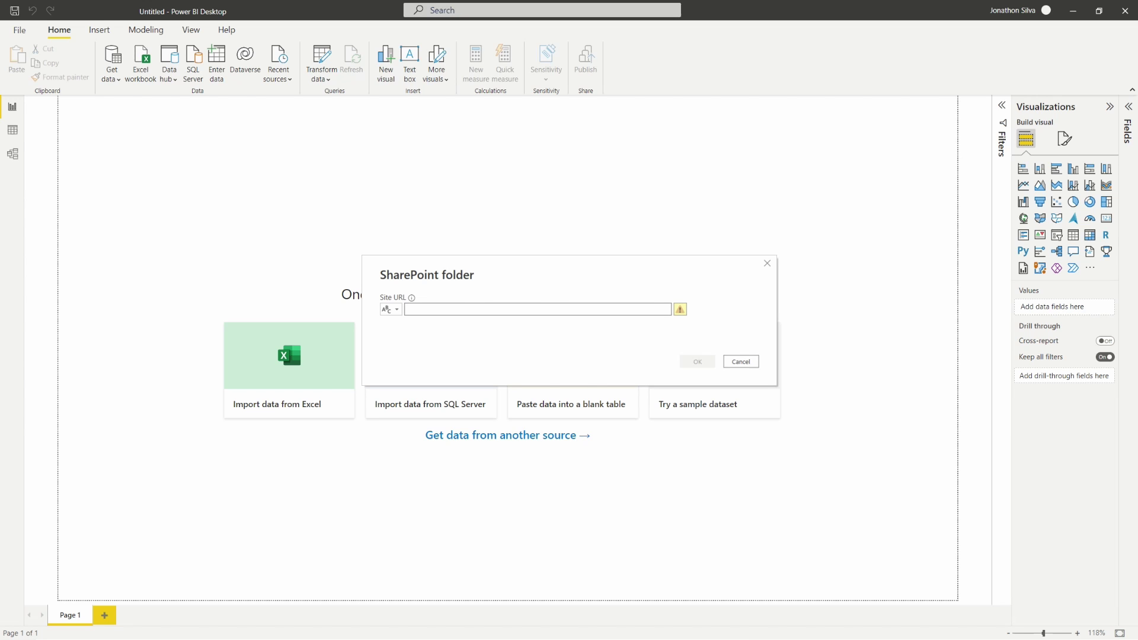
# Switch to the browser and examine the root URL of the training site's home page in a separate tab, then return to the library
pyautogui.hotkey('alt', 'Tab')
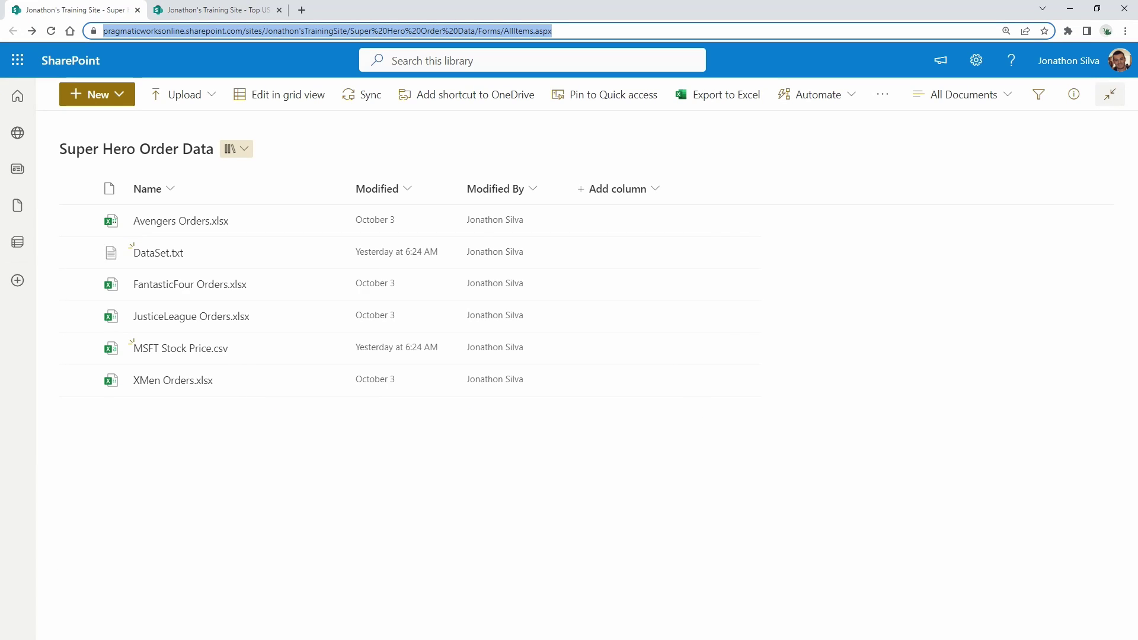
pyautogui.click(251, 457)
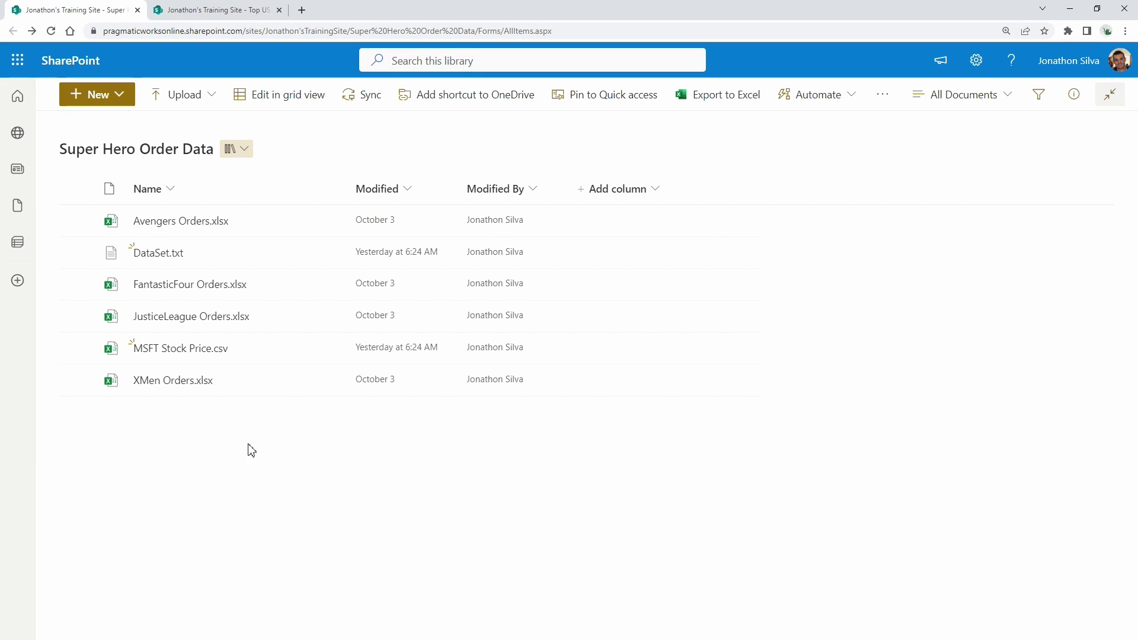
pyautogui.middleClick(19, 98)
pyautogui.click(1110, 94)
pyautogui.middleClick(79, 157)
pyautogui.click(278, 10)
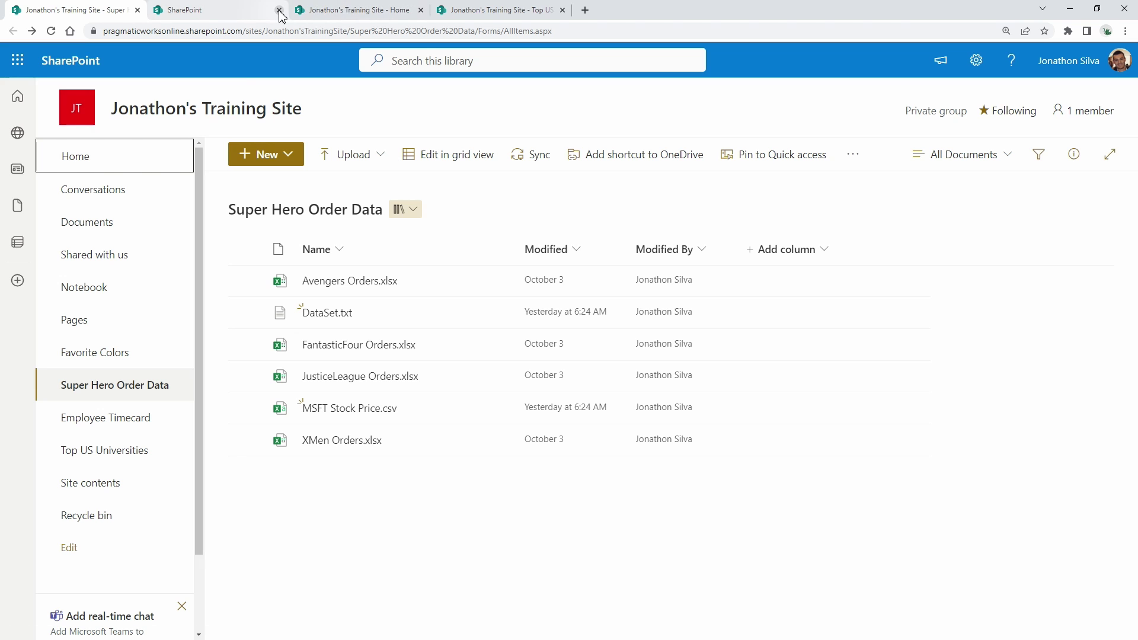
pyautogui.click(234, 11)
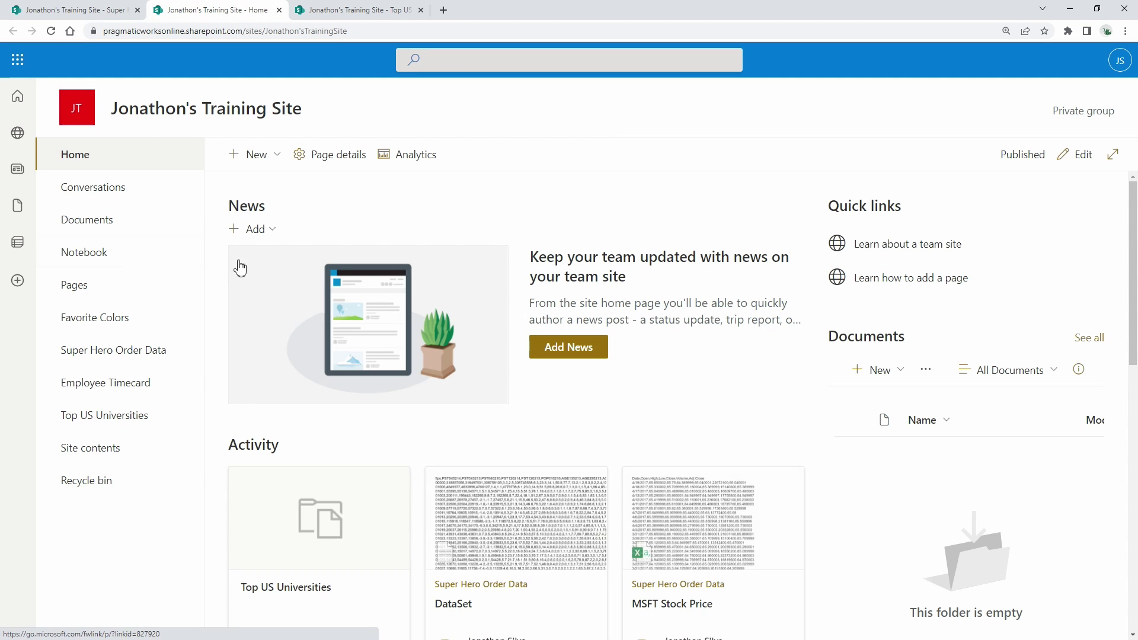
pyautogui.click(368, 32)
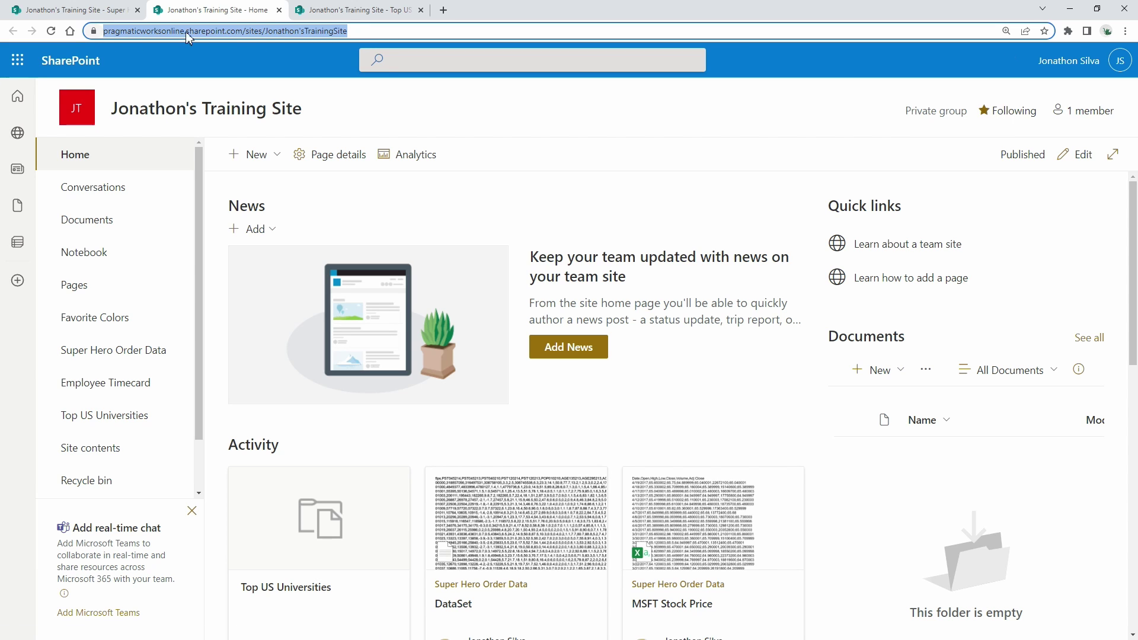
pyautogui.click(368, 30)
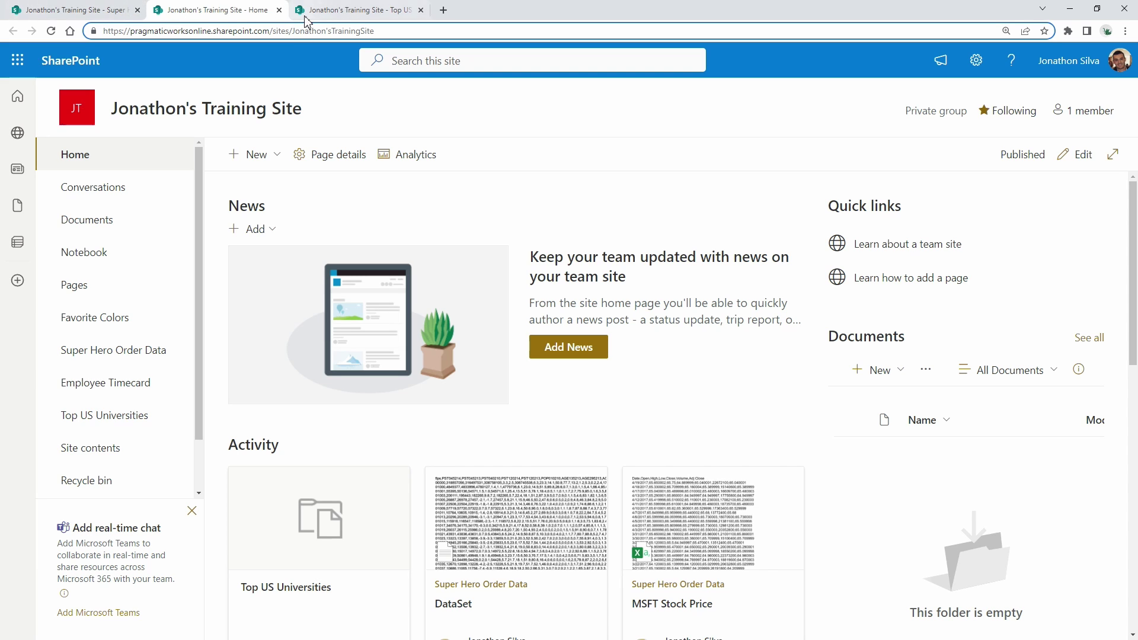
pyautogui.click(279, 10)
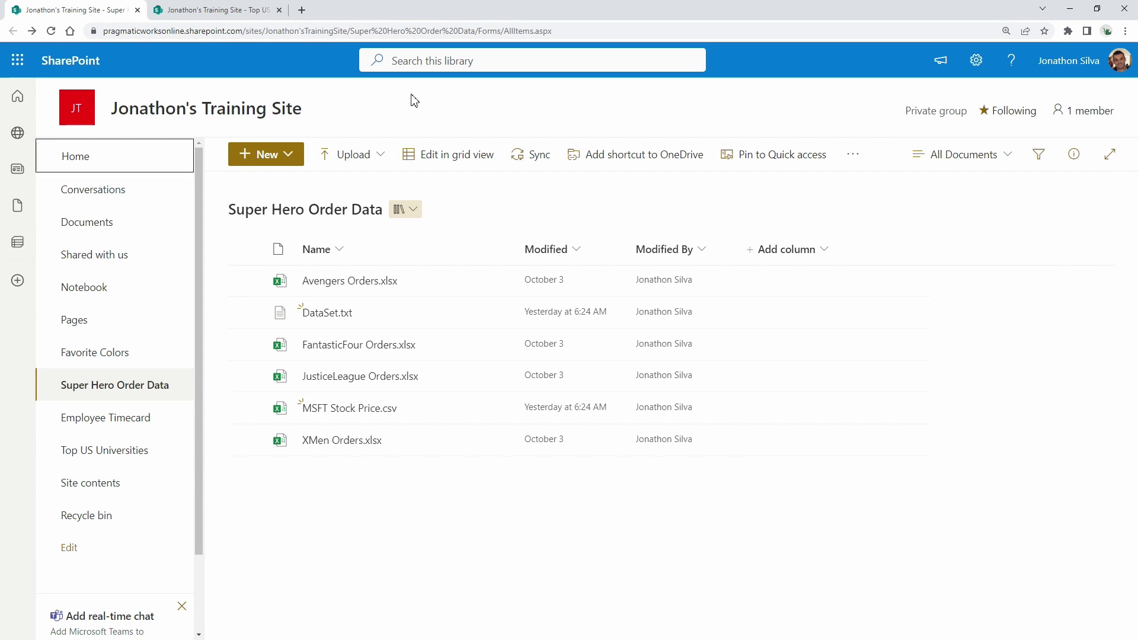
pyautogui.click(1110, 154)
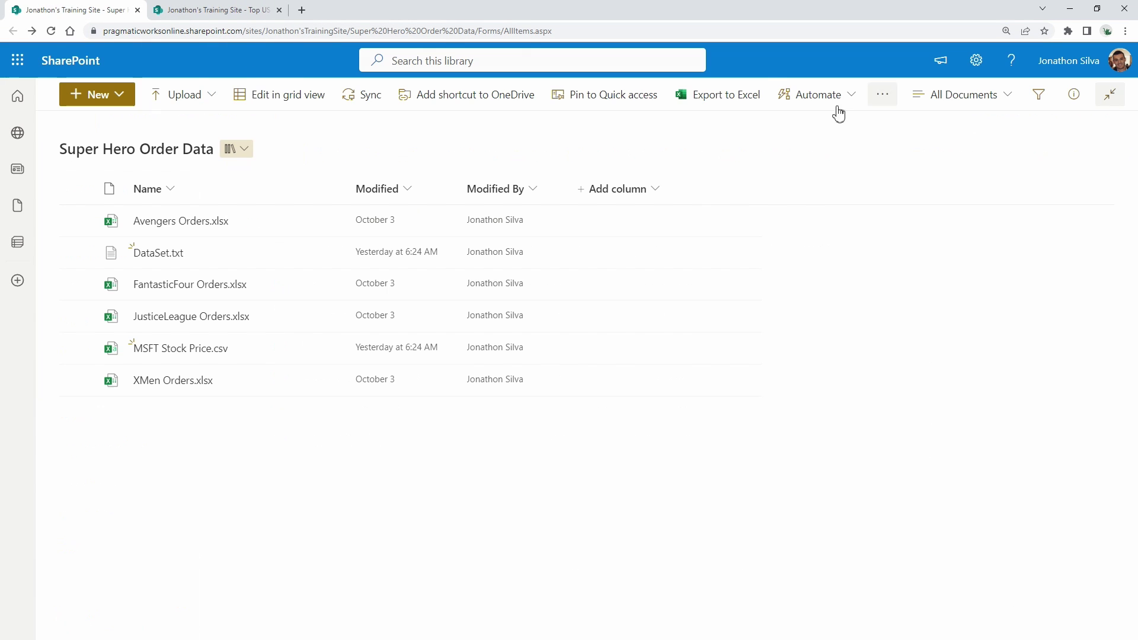
pyautogui.click(564, 33)
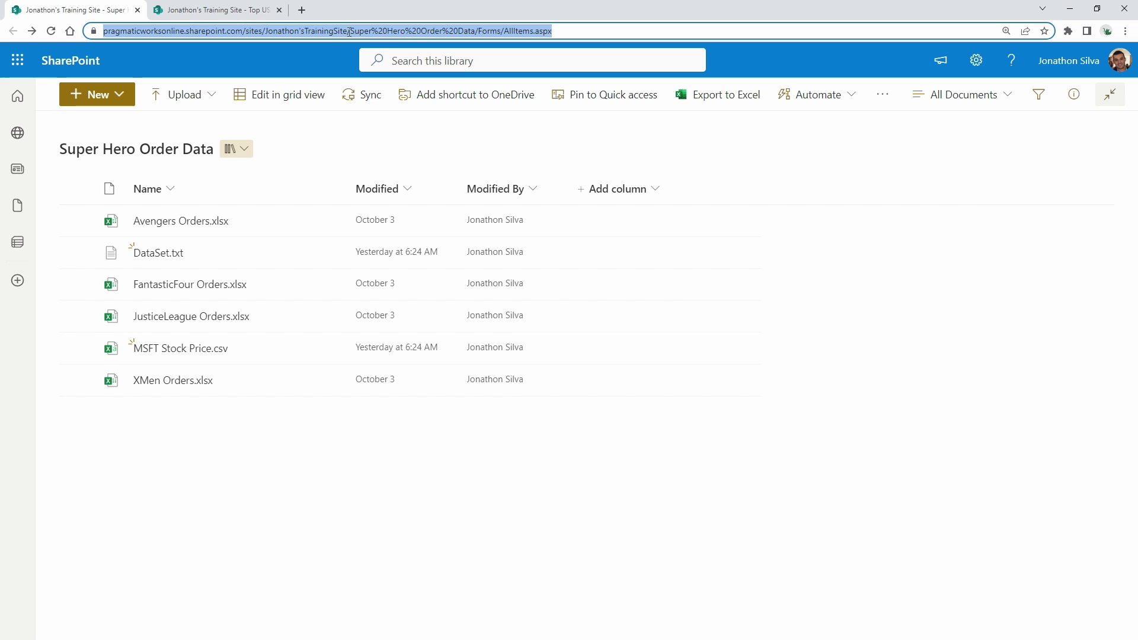
pyautogui.click(393, 32)
pyautogui.moveTo(377, 31); pyautogui.dragTo(101, 32)
pyautogui.hotkey('ctrl', 'c')
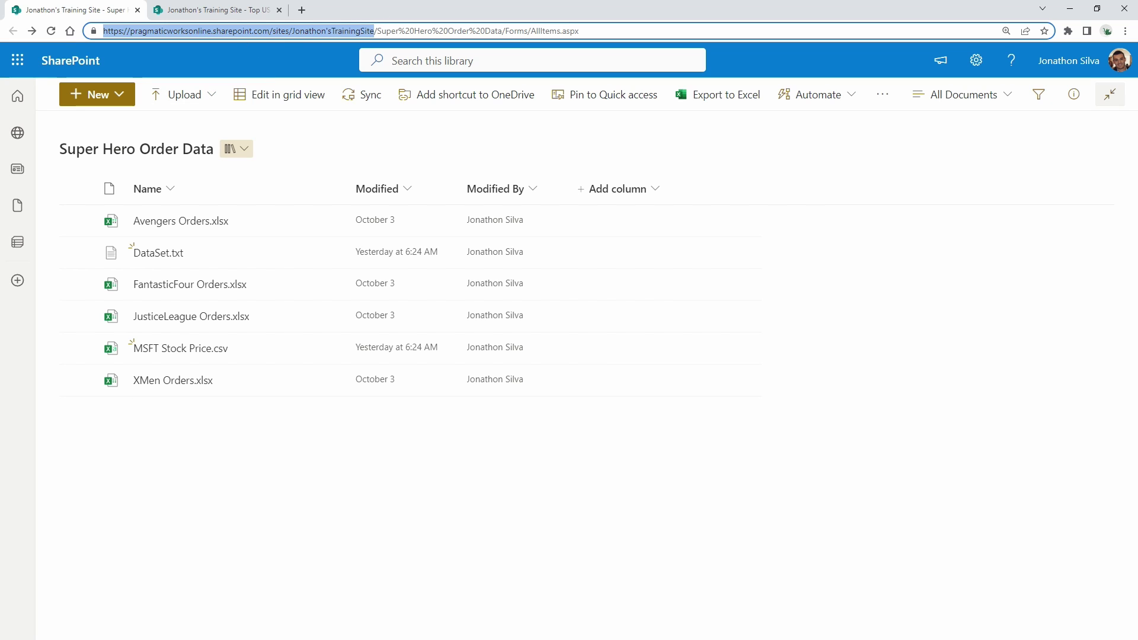
# Switch to Power BI Desktop and submit the copied root URL as the SharePoint folder's site URL
pyautogui.hotkey('alt', 'Tab')
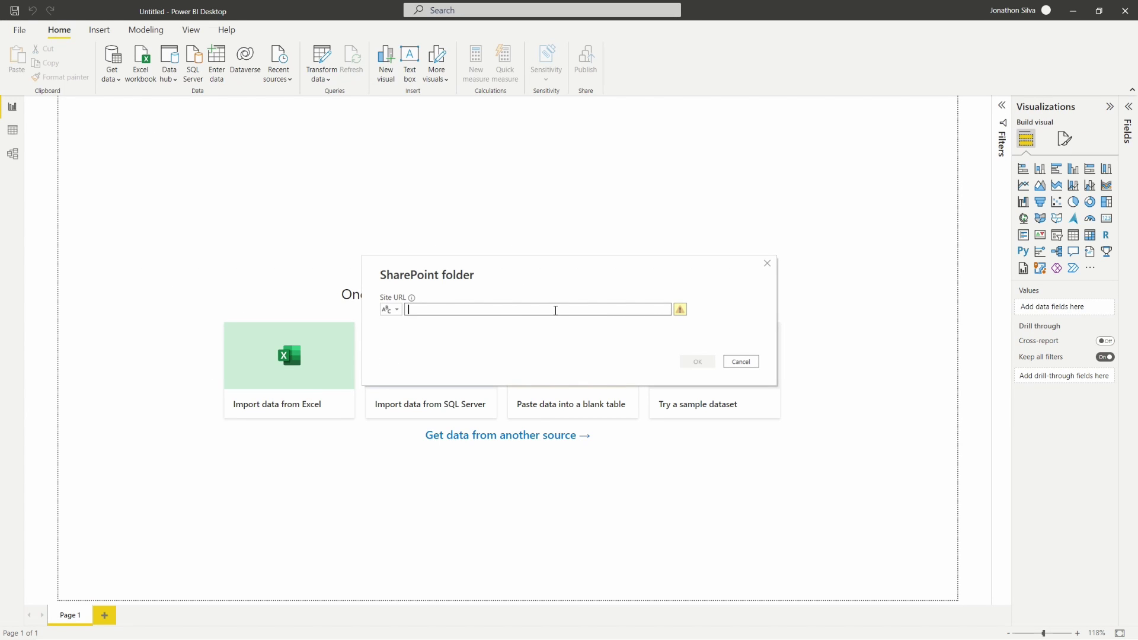
pyautogui.hotkey('ctrl', 'v')
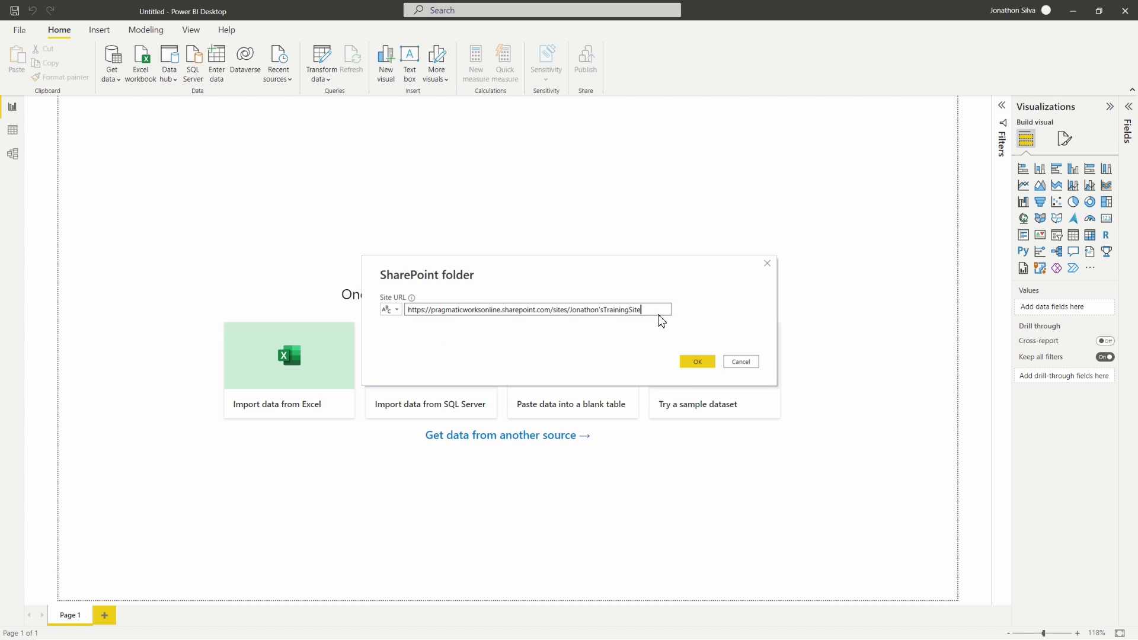
pyautogui.click(698, 362)
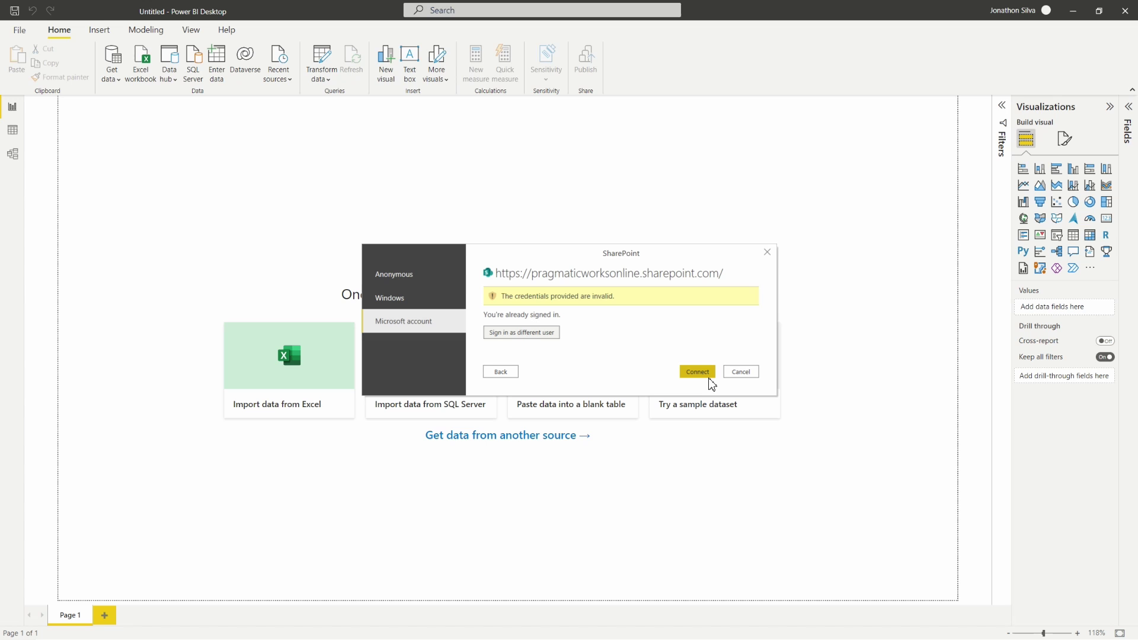
# Sign in again with the organizational Microsoft account, entering the account password, and connect to the SharePoint site
pyautogui.click(415, 278)
pyautogui.click(406, 322)
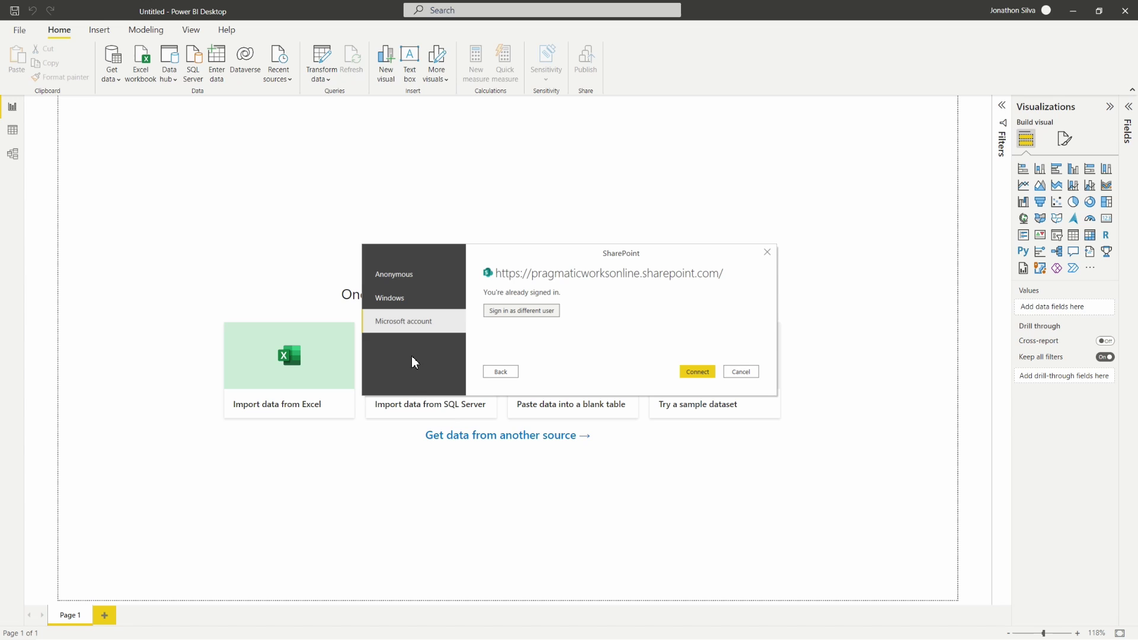
pyautogui.click(518, 312)
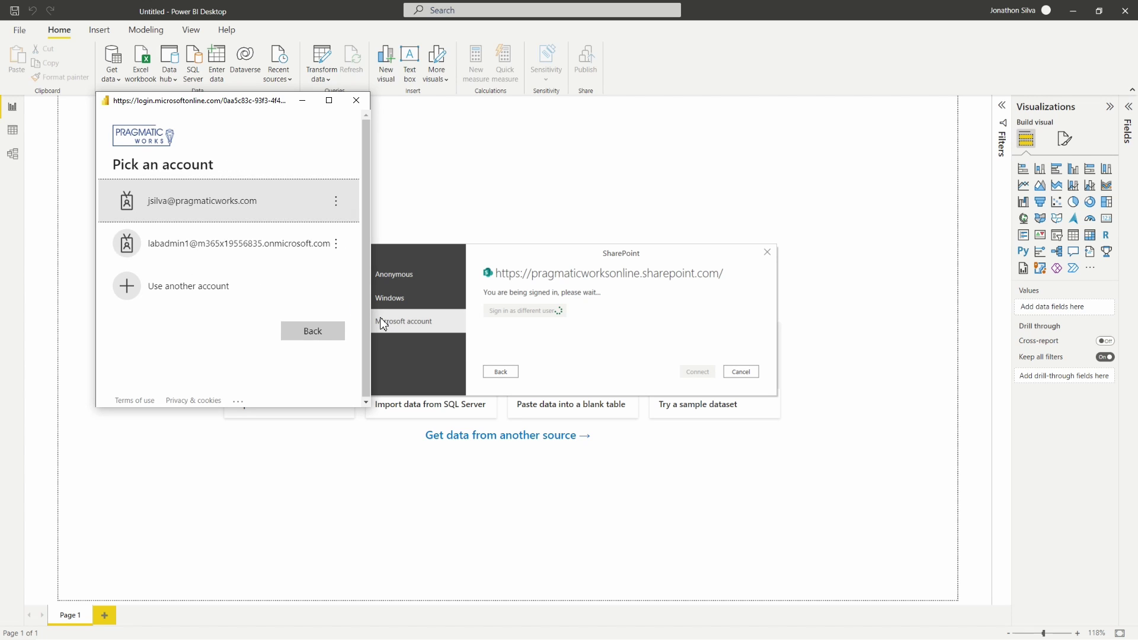
pyautogui.click(223, 208)
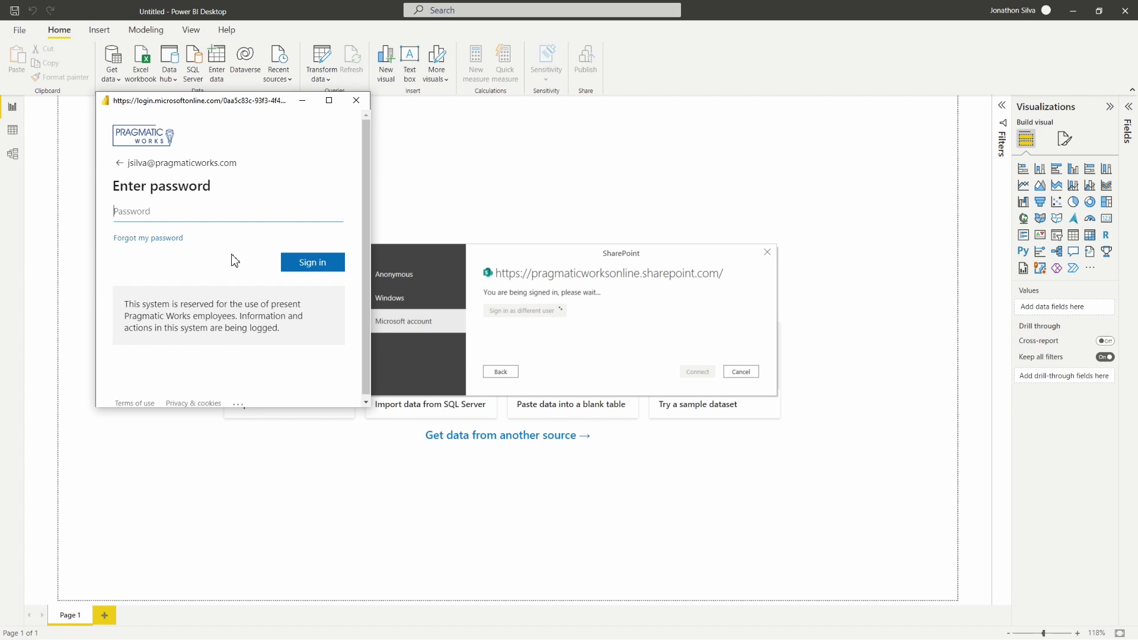
pyautogui.write('••')
pyautogui.press('Return')
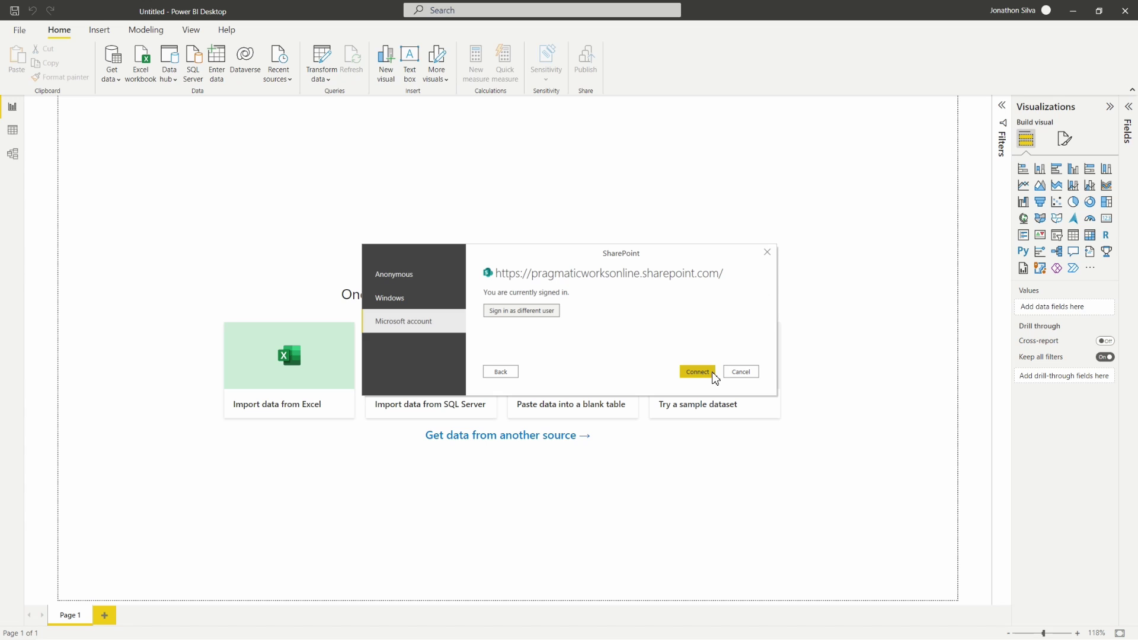
pyautogui.click(702, 375)
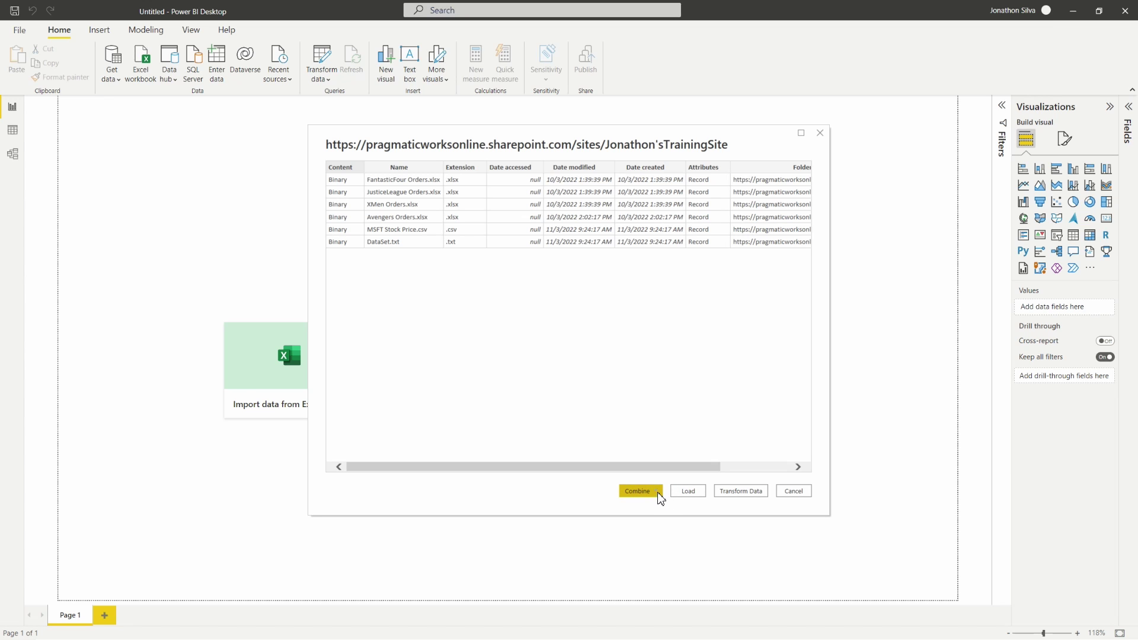
# Open the SharePoint file list in Power Query Editor with Transform Data, without combining the files
pyautogui.click(661, 500)
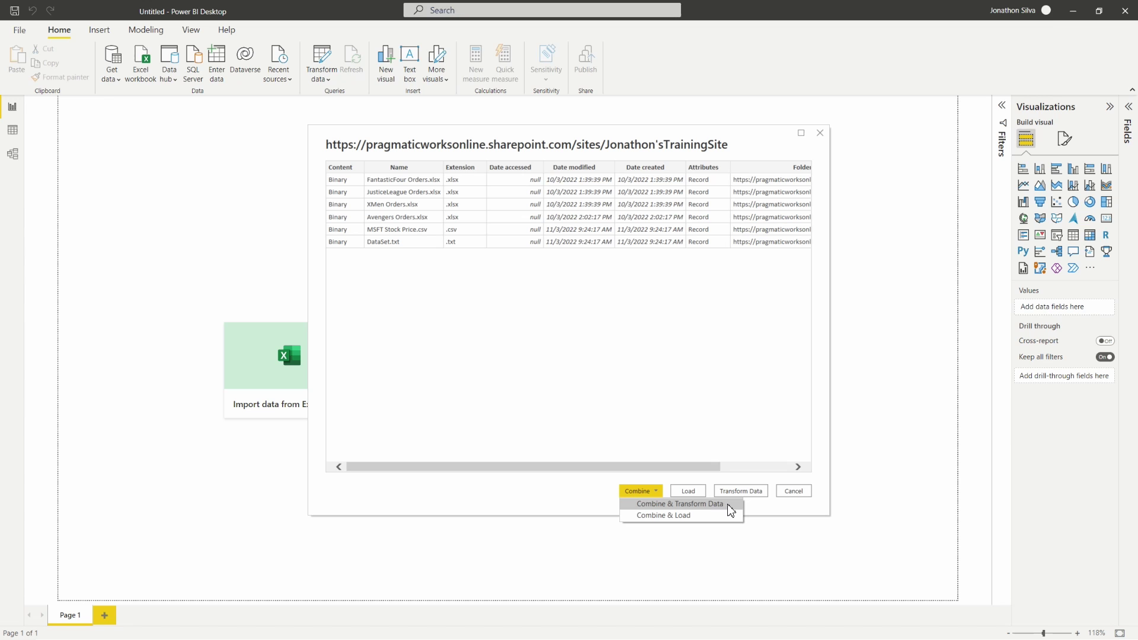
pyautogui.click(619, 405)
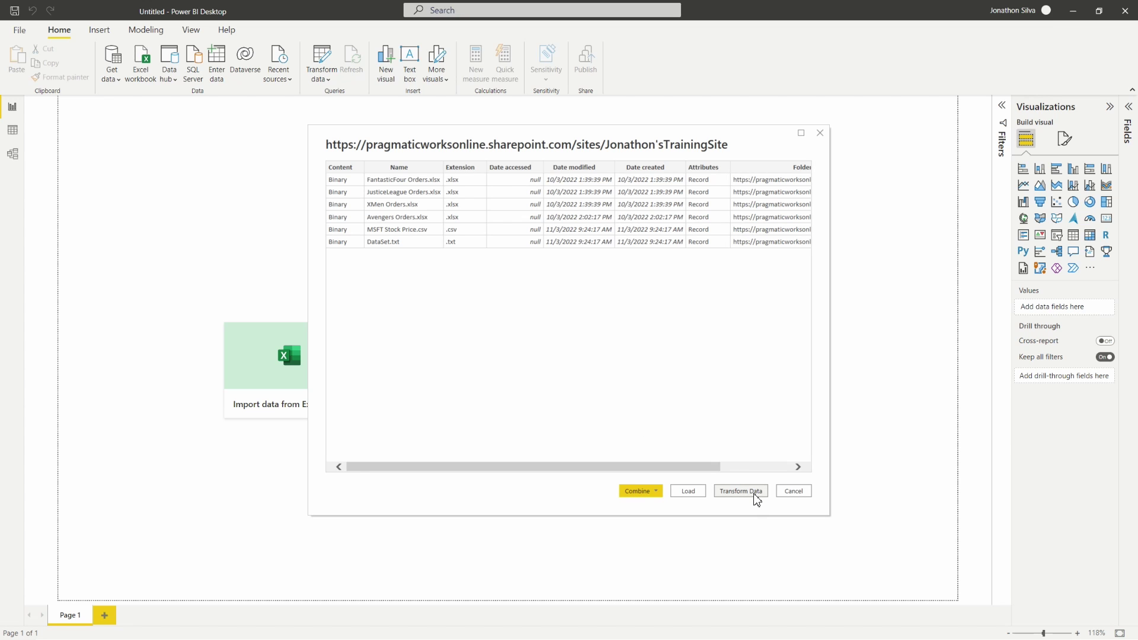
pyautogui.click(733, 492)
pyautogui.moveTo(715, 485)
pyautogui.mouseDown()
pyautogui.moveTo(769, 497)
pyautogui.moveTo(769, 447)
pyautogui.mouseUp()
pyautogui.press('Escape')
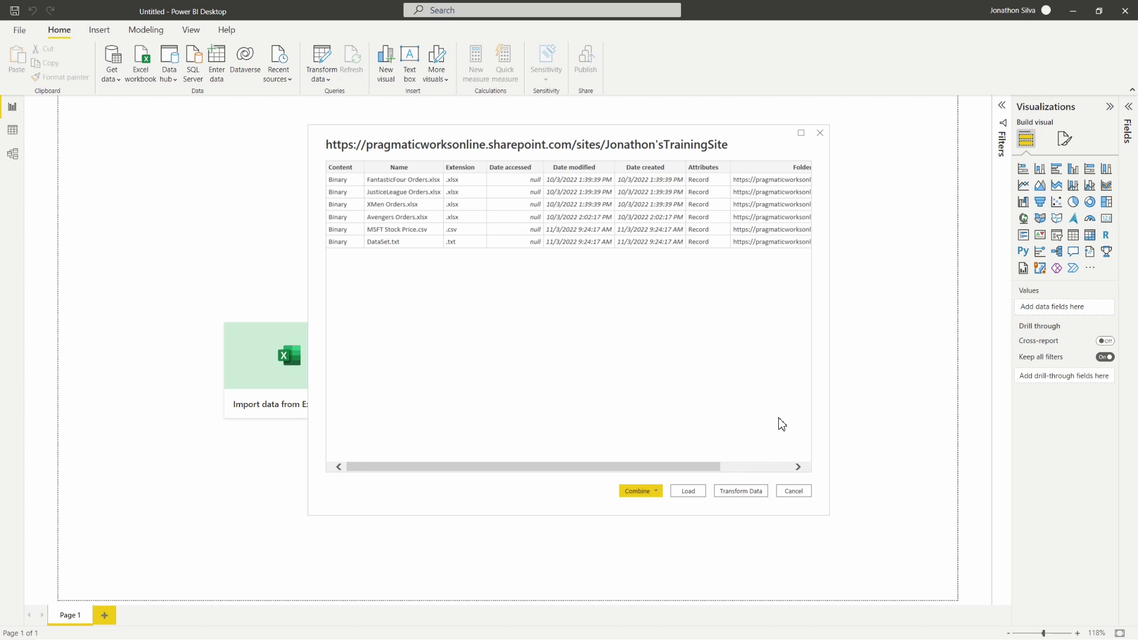
pyautogui.click(740, 492)
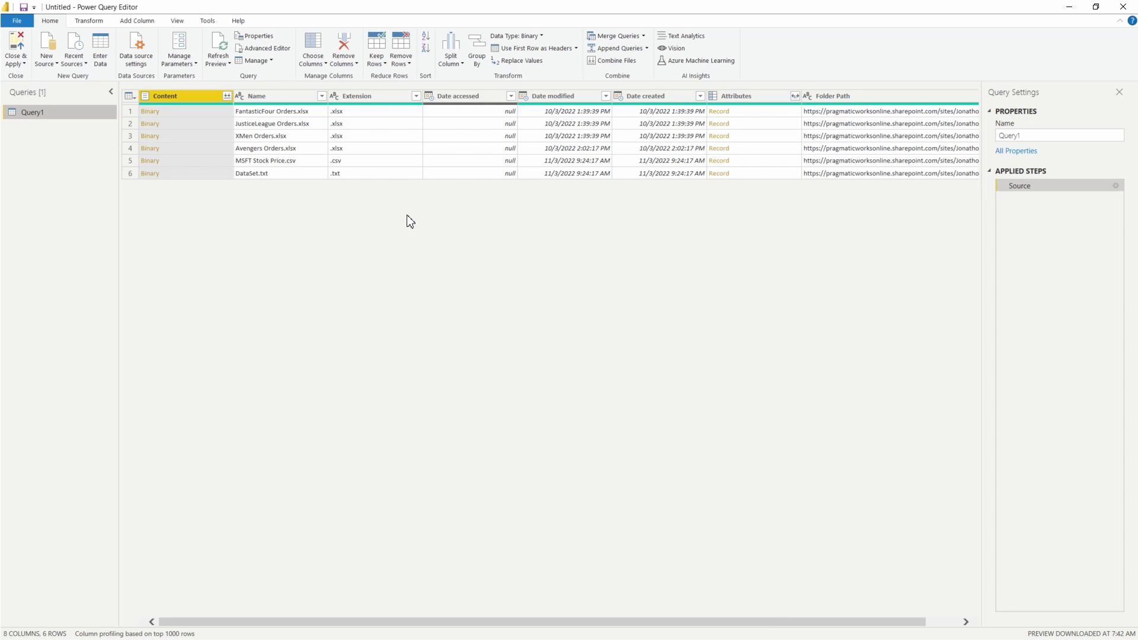
# Rename the query to SharePoint Folder Example
pyautogui.doubleClick(1030, 136)
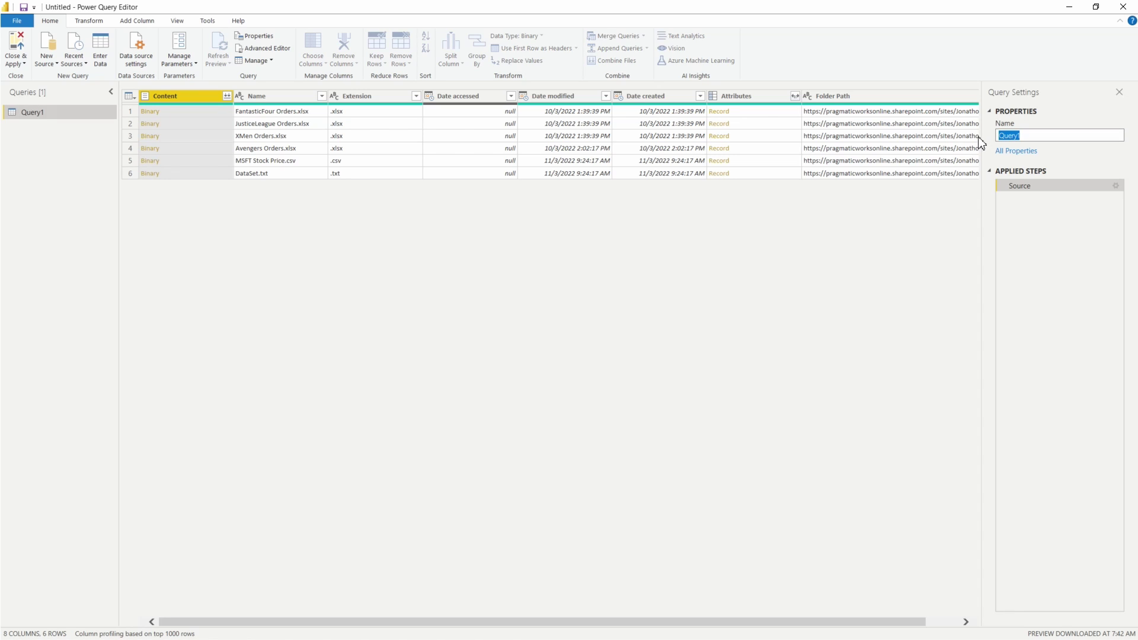
pyautogui.write('SharePoint Folder Example')
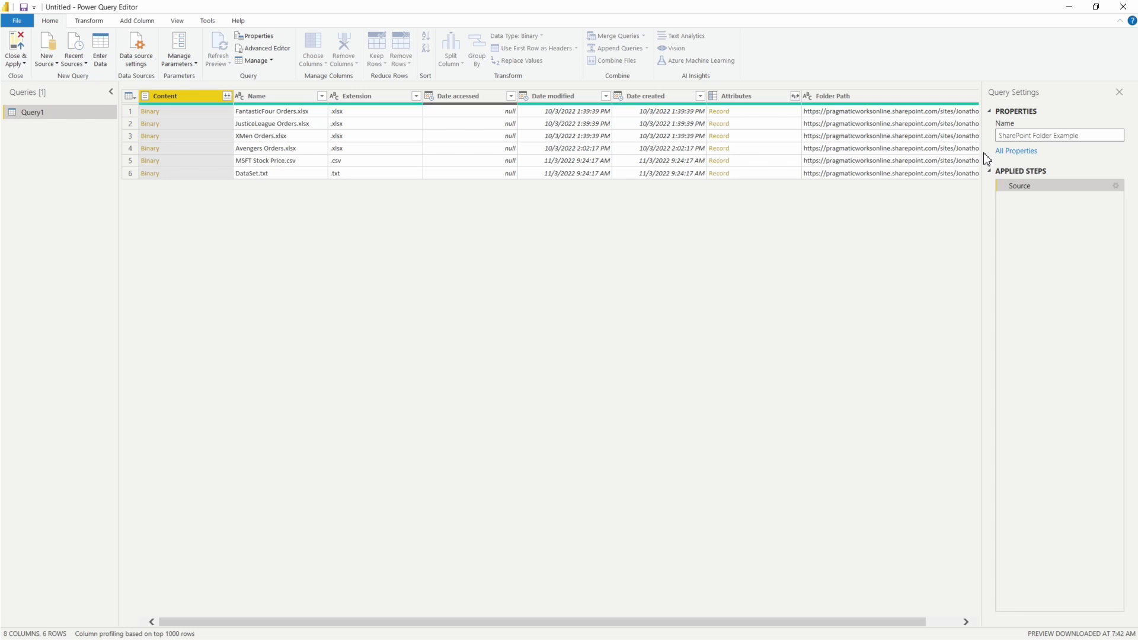
pyautogui.press('Return')
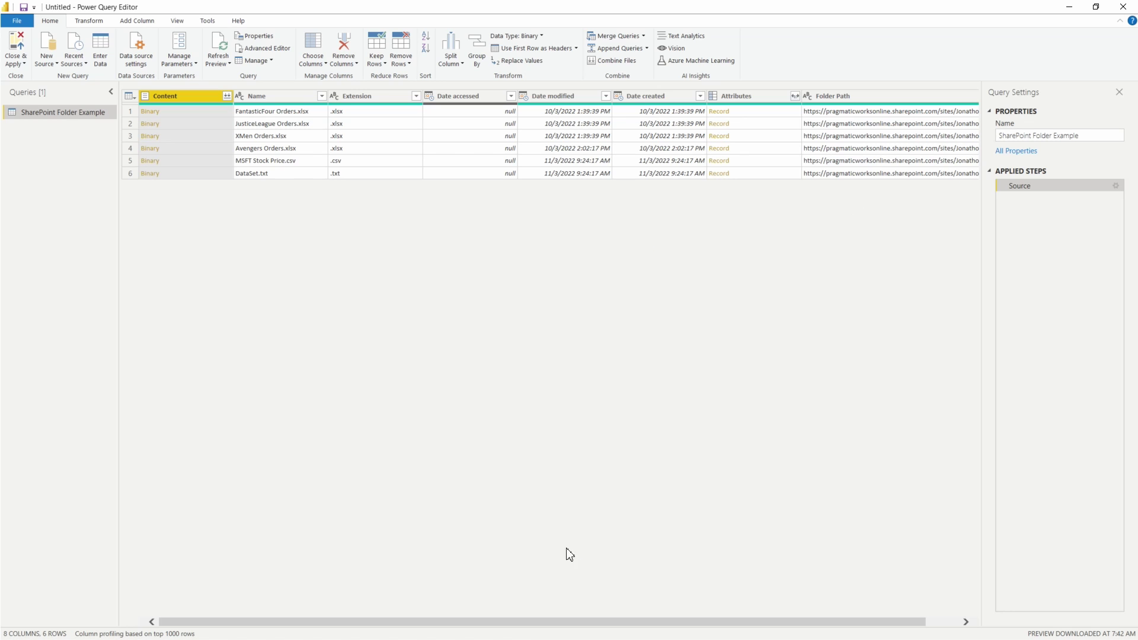
# Examine the Folder Path column's filter values and its text filter options without applying a filter
pyautogui.moveTo(559, 622); pyautogui.dragTo(593, 622)
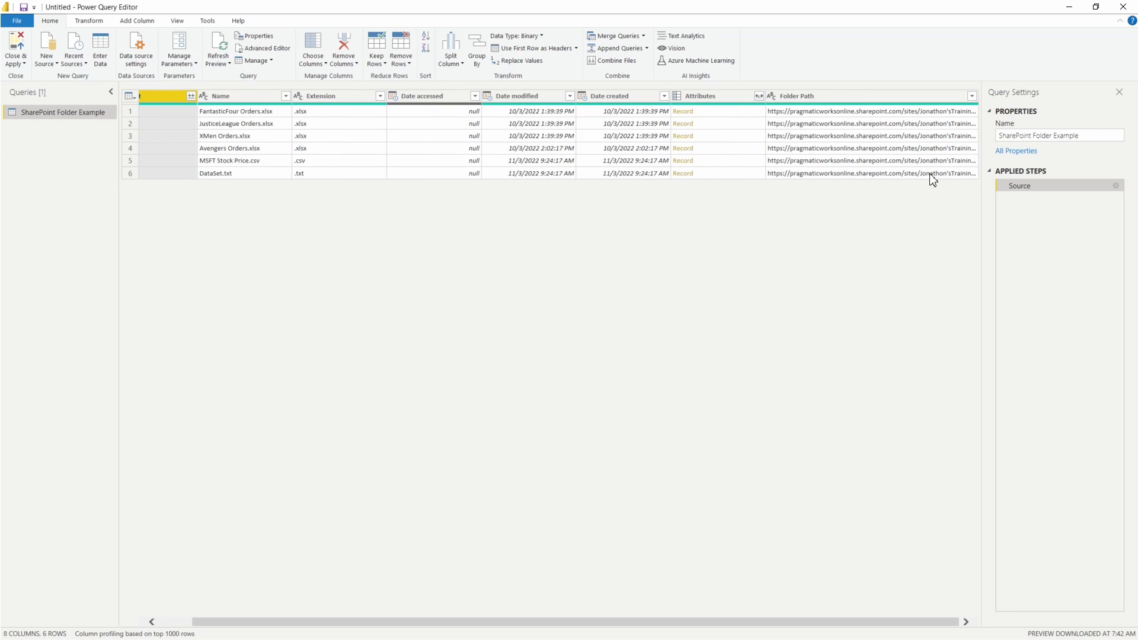
pyautogui.click(970, 101)
pyautogui.click(971, 99)
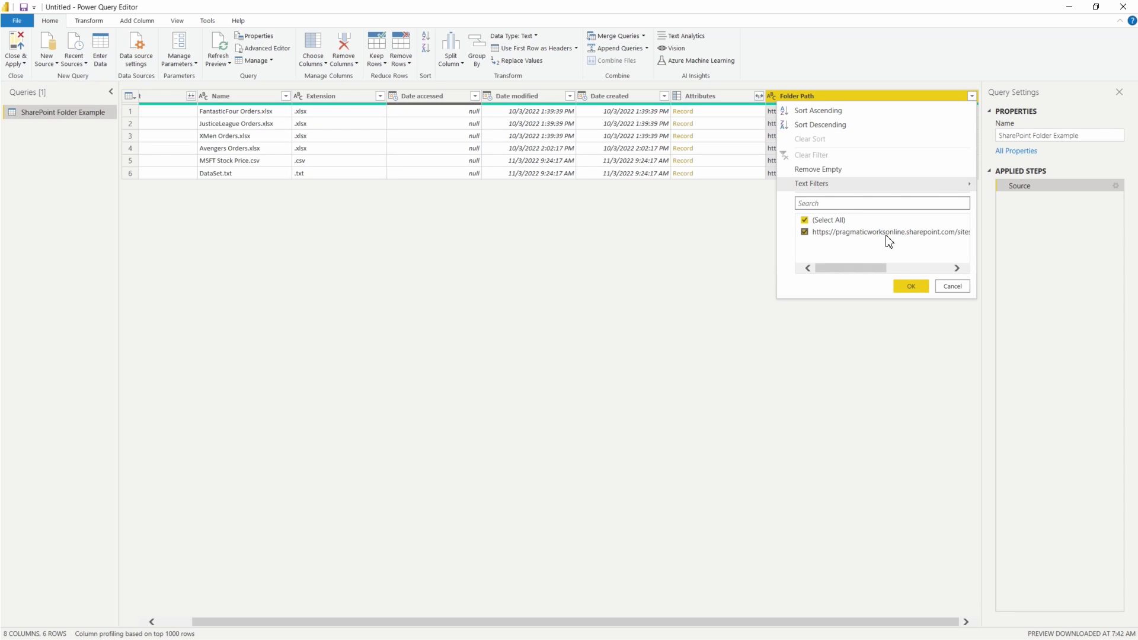
pyautogui.moveTo(871, 268); pyautogui.dragTo(830, 243)
pyautogui.moveTo(820, 190)
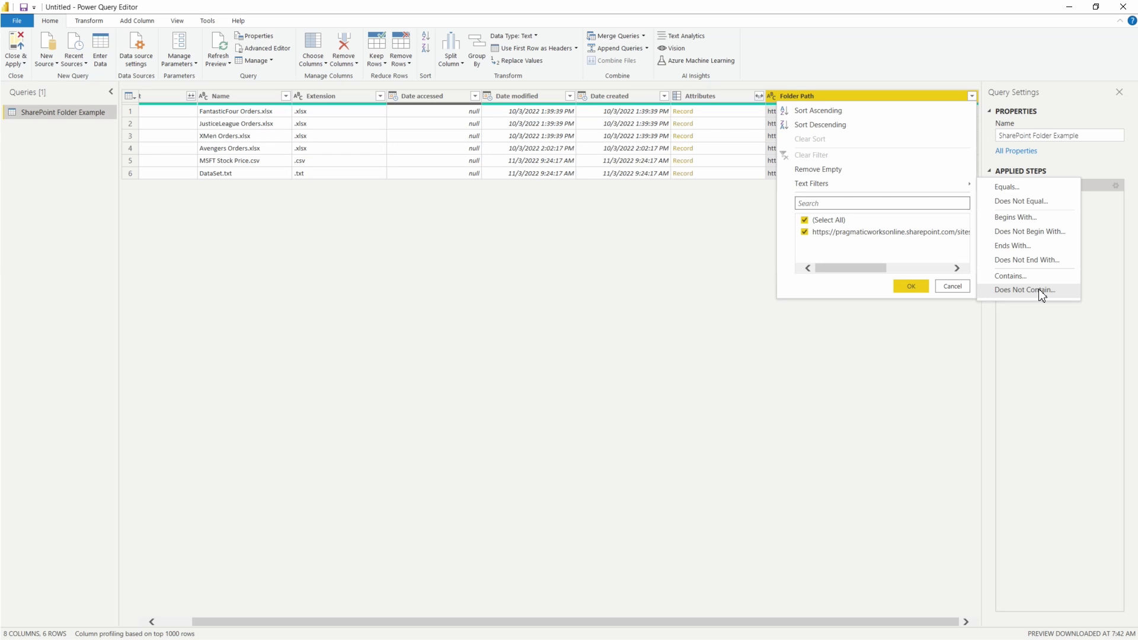
pyautogui.click(825, 372)
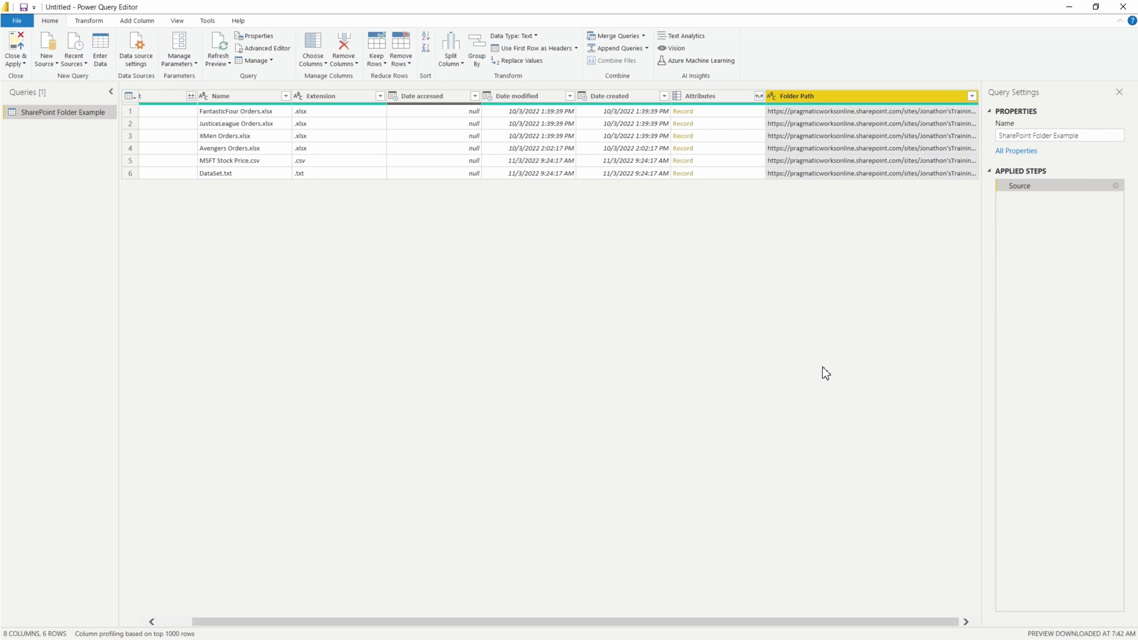
# Filter the Extension column to keep only .xlsx files, excluding .csv and .txt
pyautogui.moveTo(689, 623); pyautogui.dragTo(661, 623)
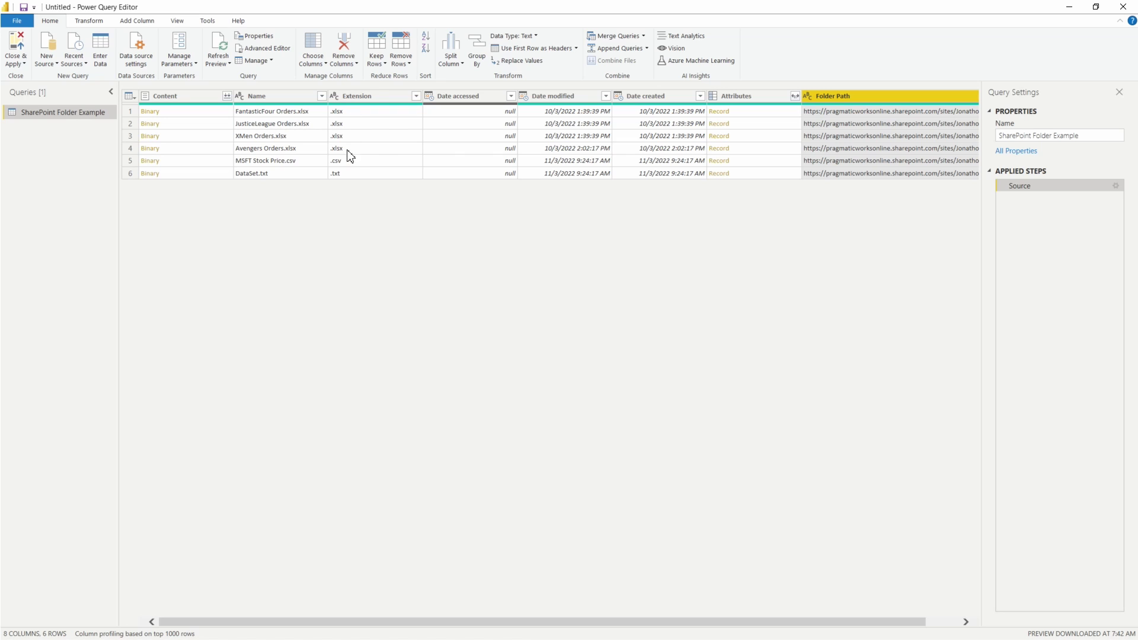
pyautogui.click(417, 98)
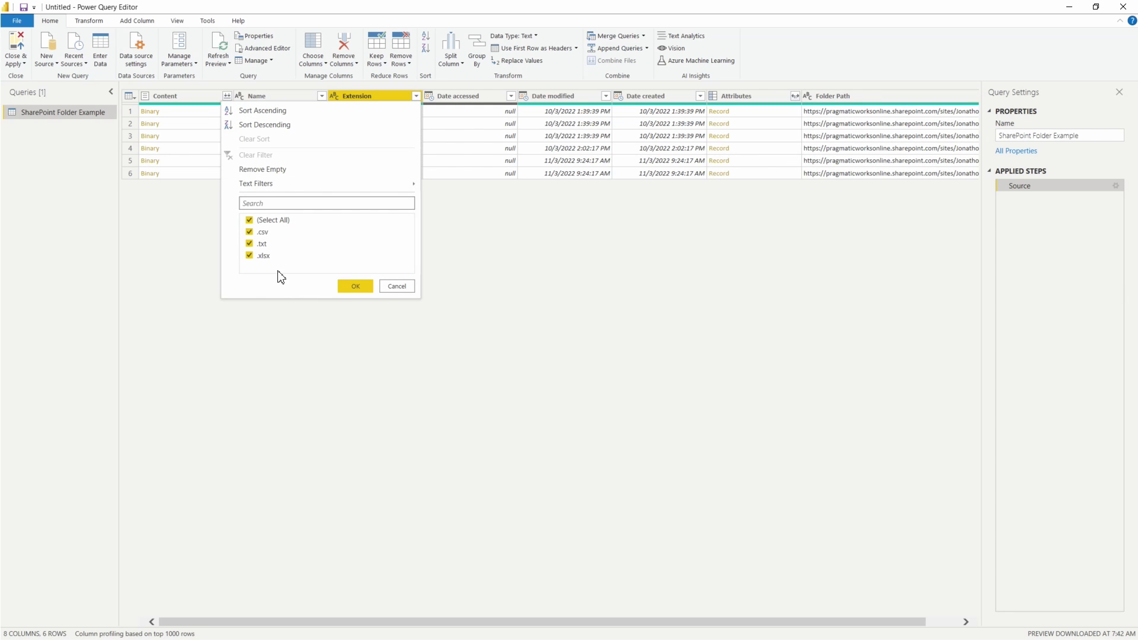
pyautogui.click(255, 231)
pyautogui.click(258, 244)
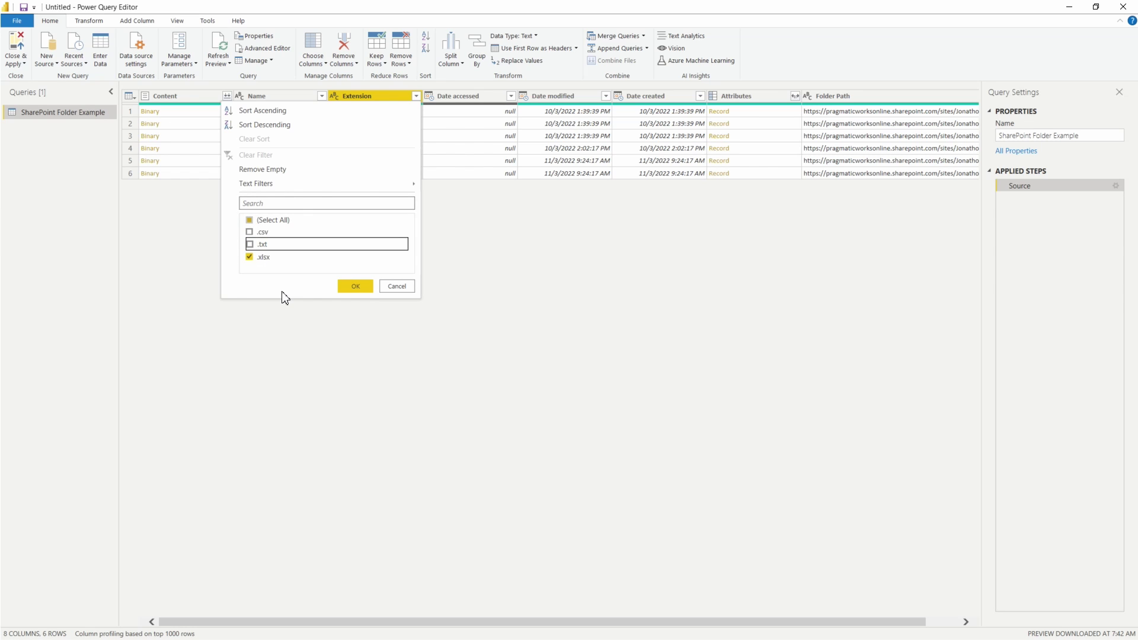
pyautogui.click(358, 287)
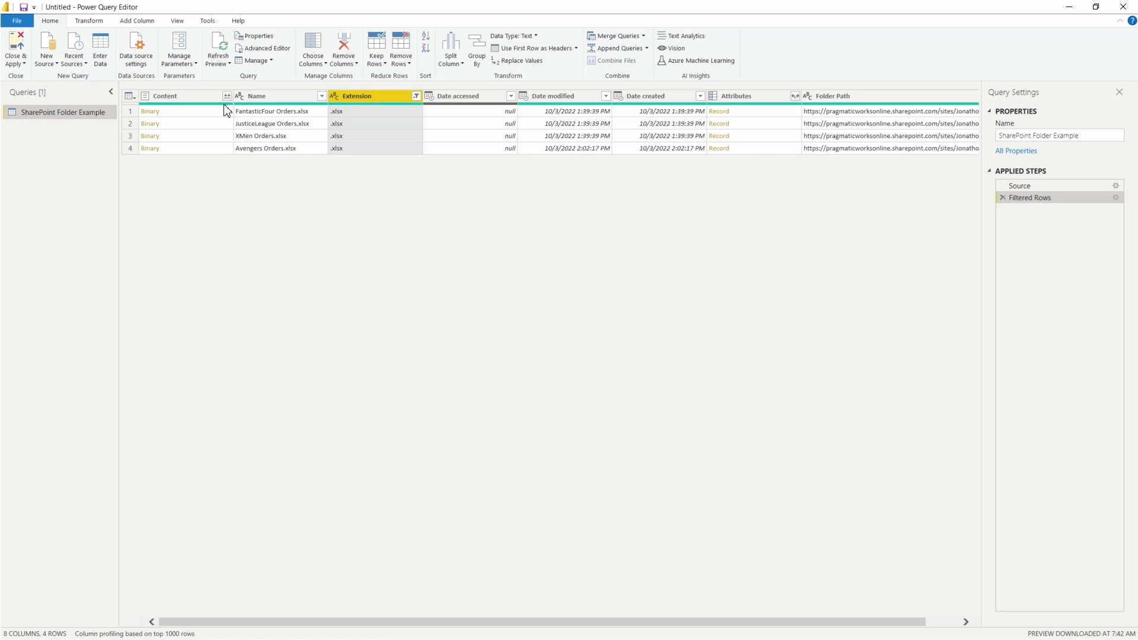
pyautogui.moveTo(141, 90)
pyautogui.mouseDown()
pyautogui.moveTo(226, 137)
pyautogui.moveTo(233, 156)
pyautogui.mouseUp()
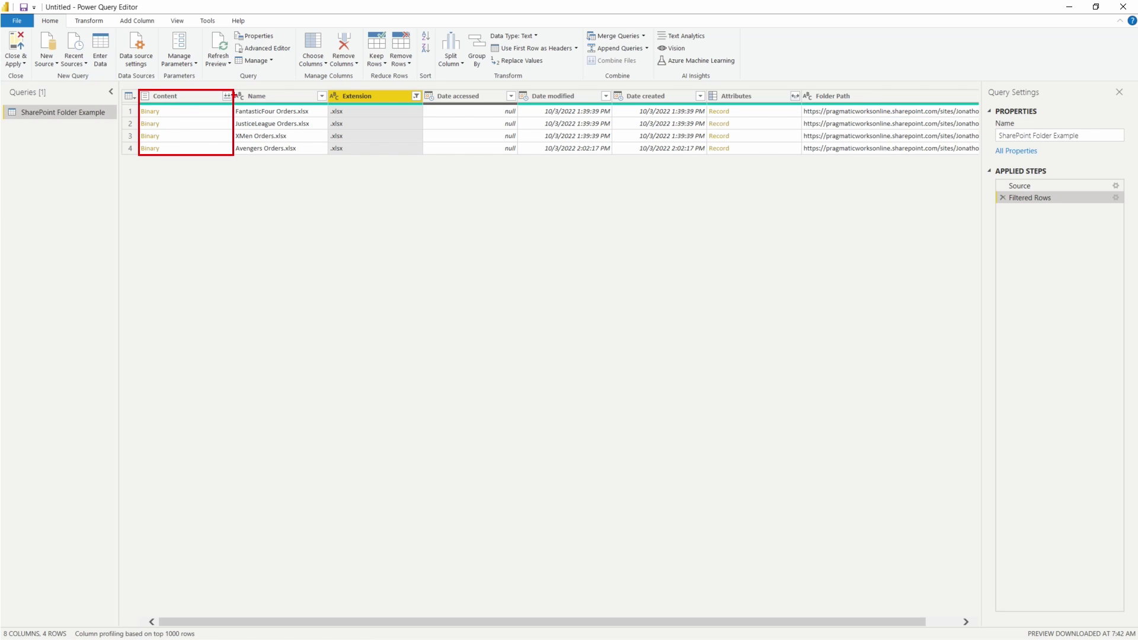
pyautogui.moveTo(231, 93); pyautogui.dragTo(255, 77)
pyautogui.press('Escape')
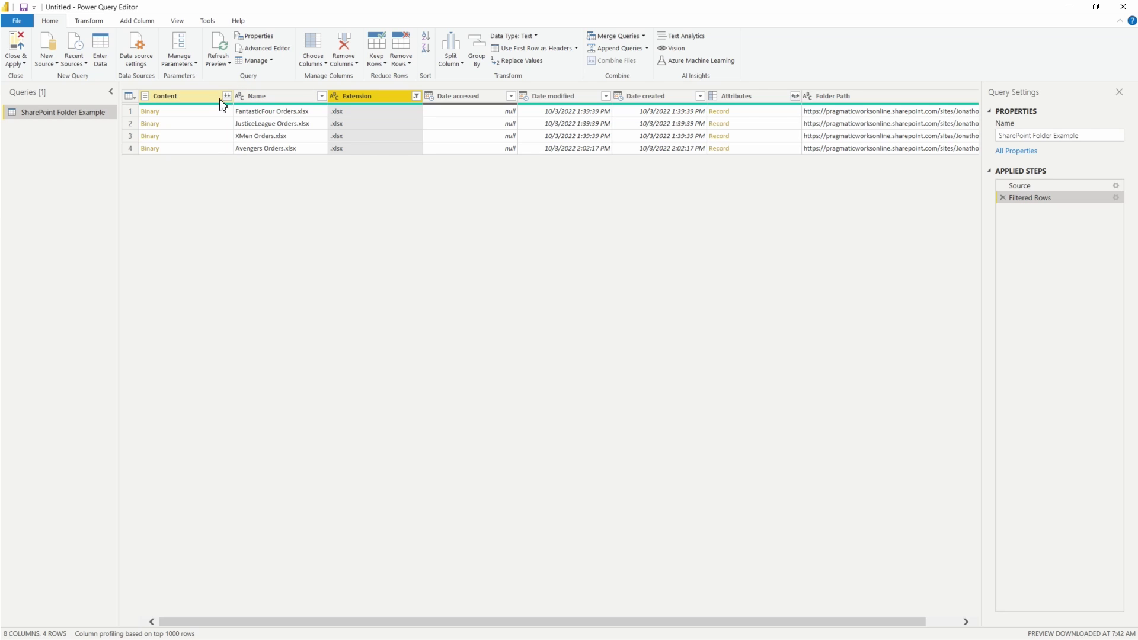
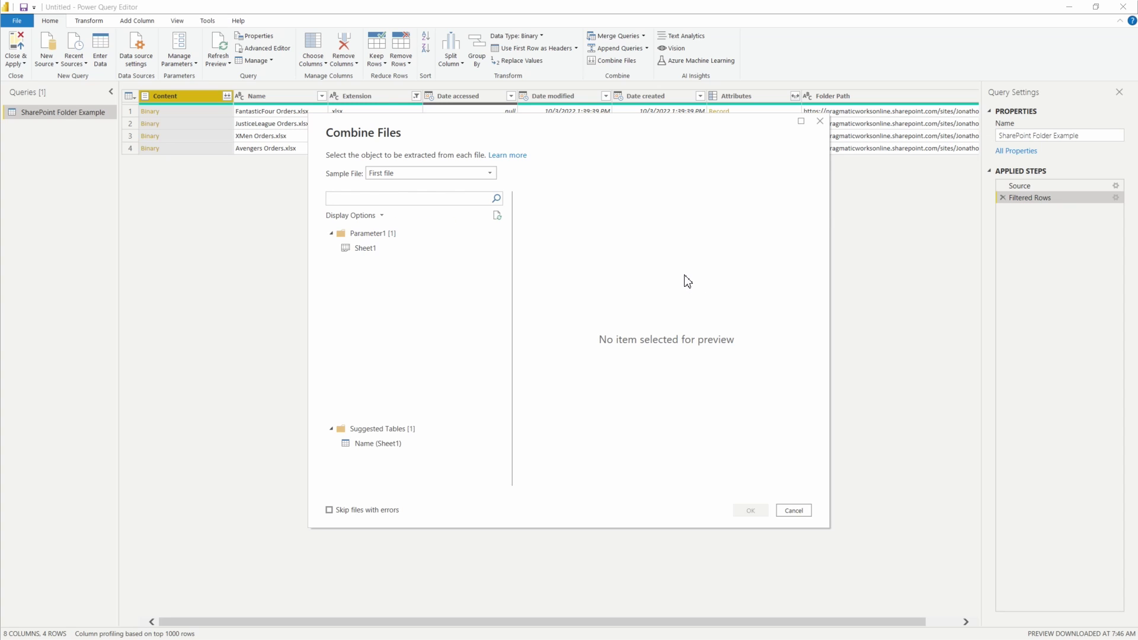
# Combine the files from the Content column with First file as the sample and Sheet1 as the object, also previewing the suggested Name (Sheet1) table
pyautogui.click(375, 250)
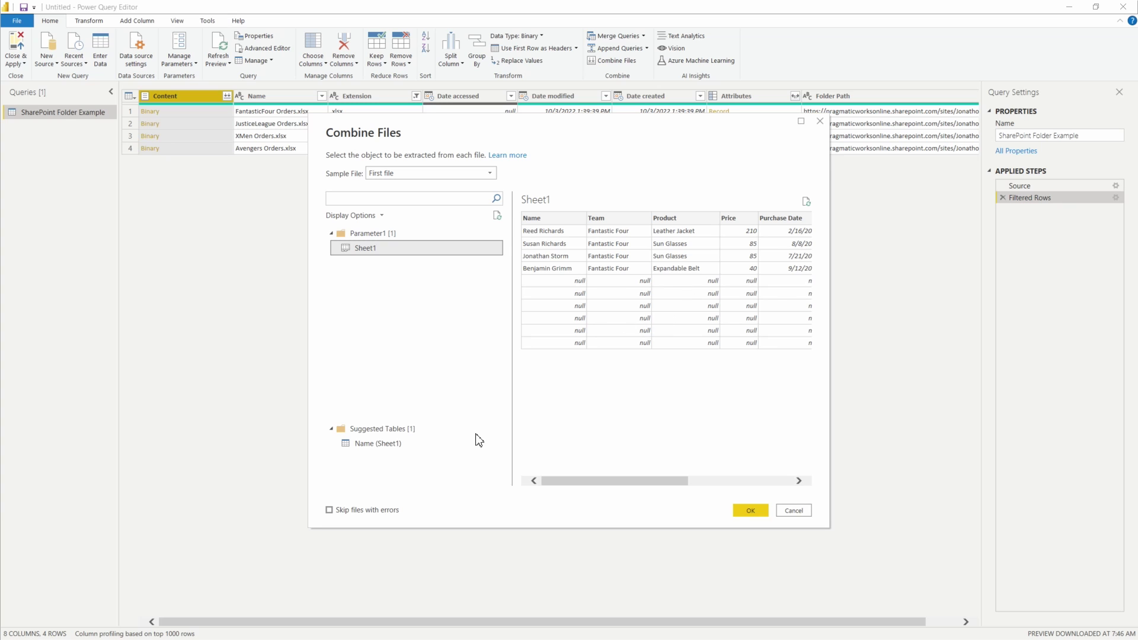
pyautogui.click(399, 443)
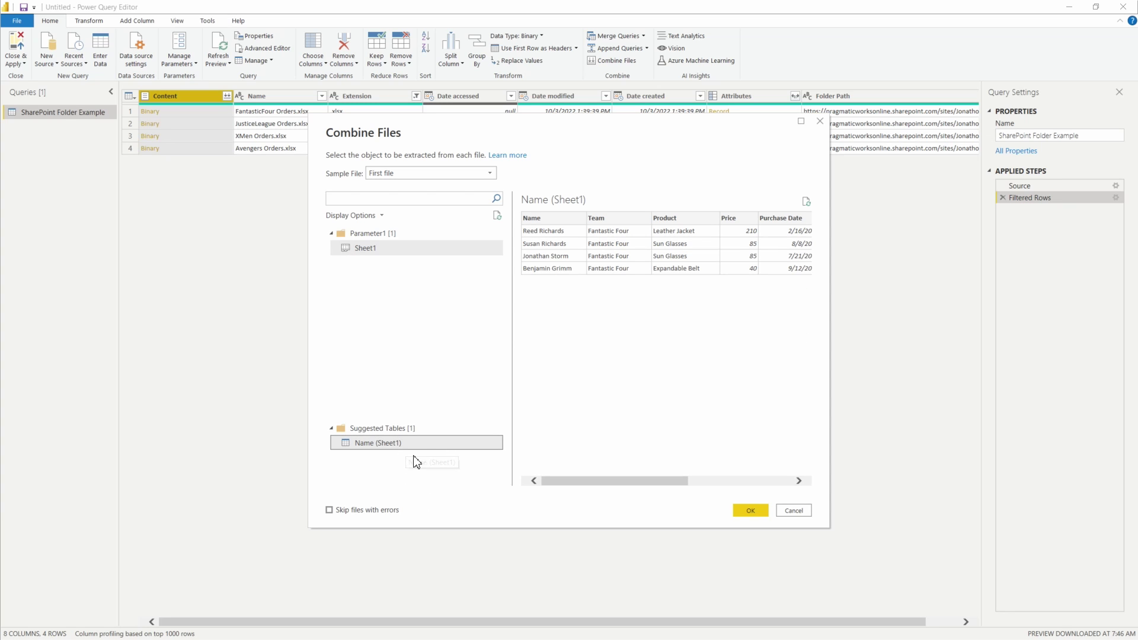
pyautogui.click(373, 248)
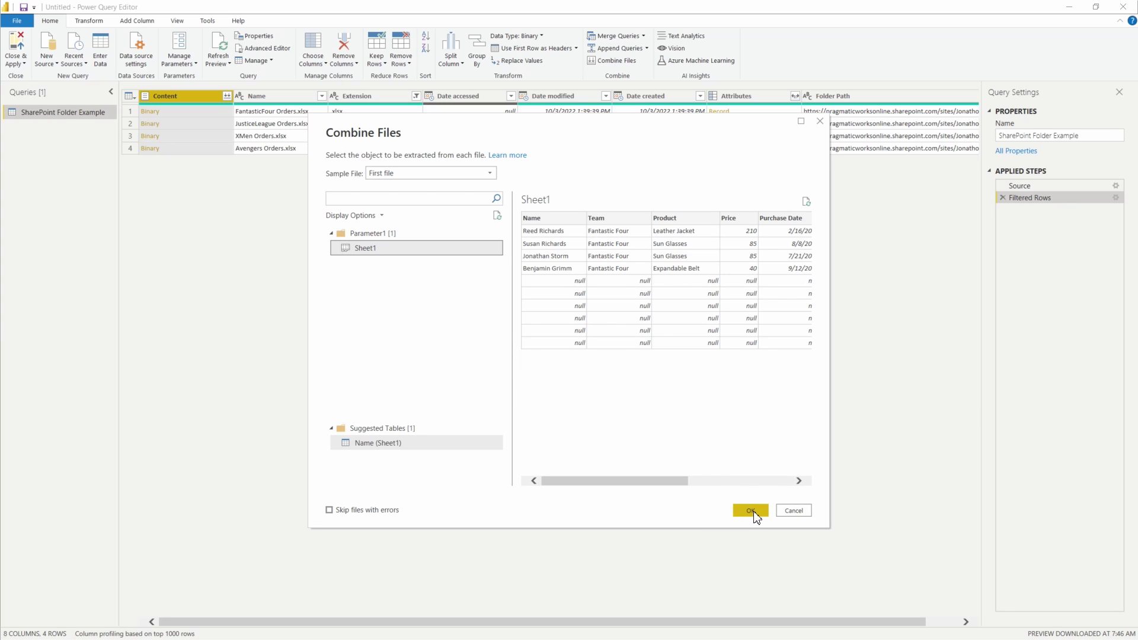
pyautogui.click(487, 173)
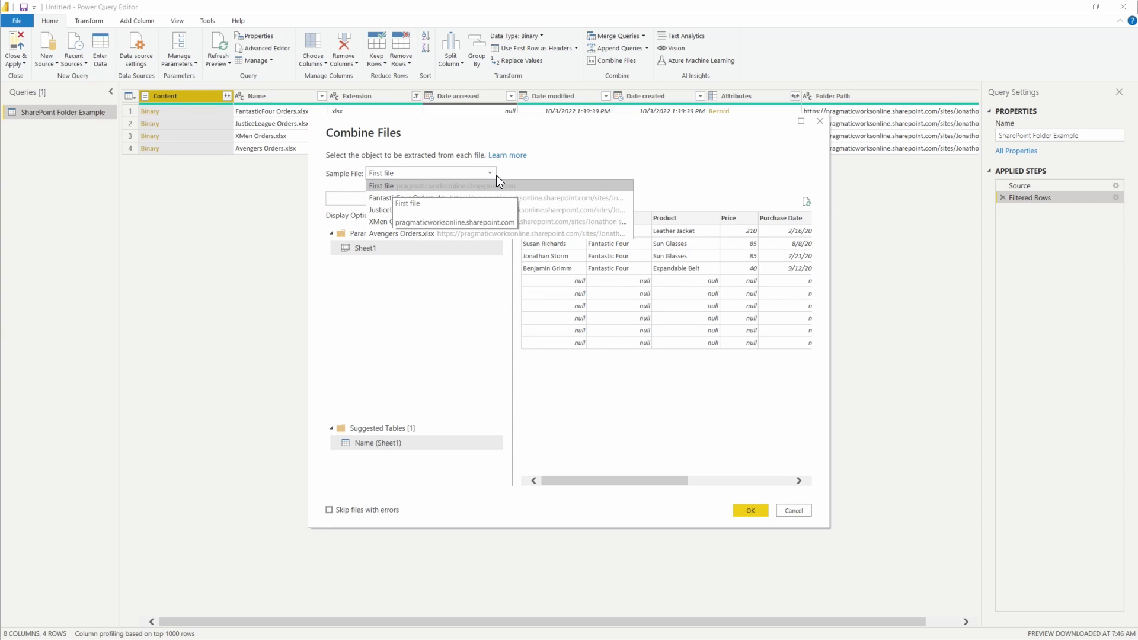
pyautogui.click(600, 182)
pyautogui.click(374, 248)
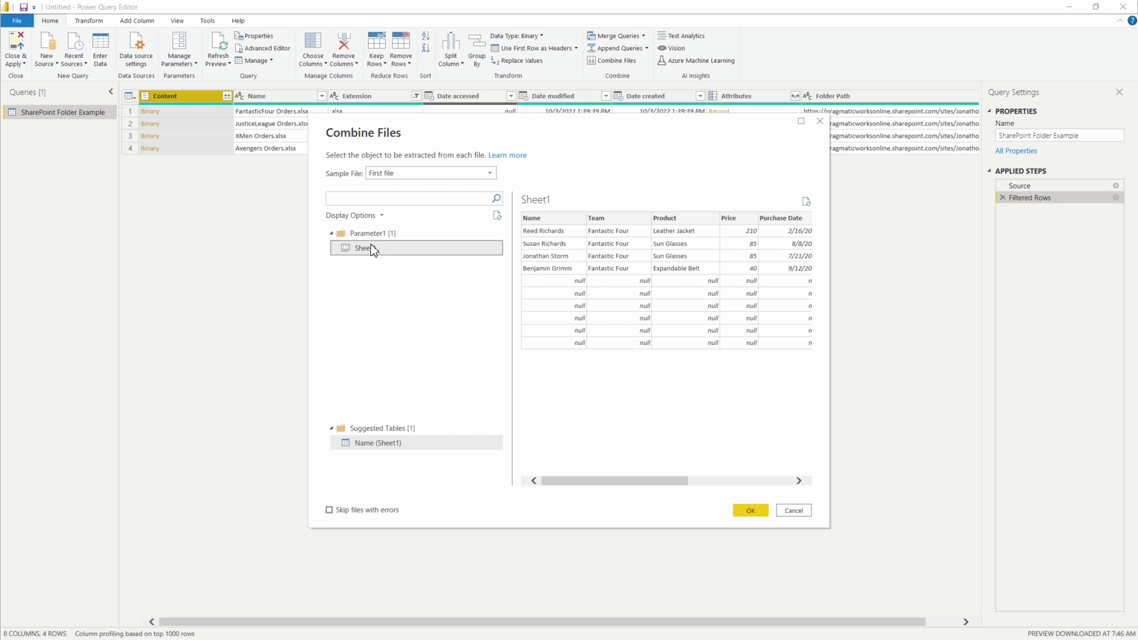
pyautogui.click(748, 509)
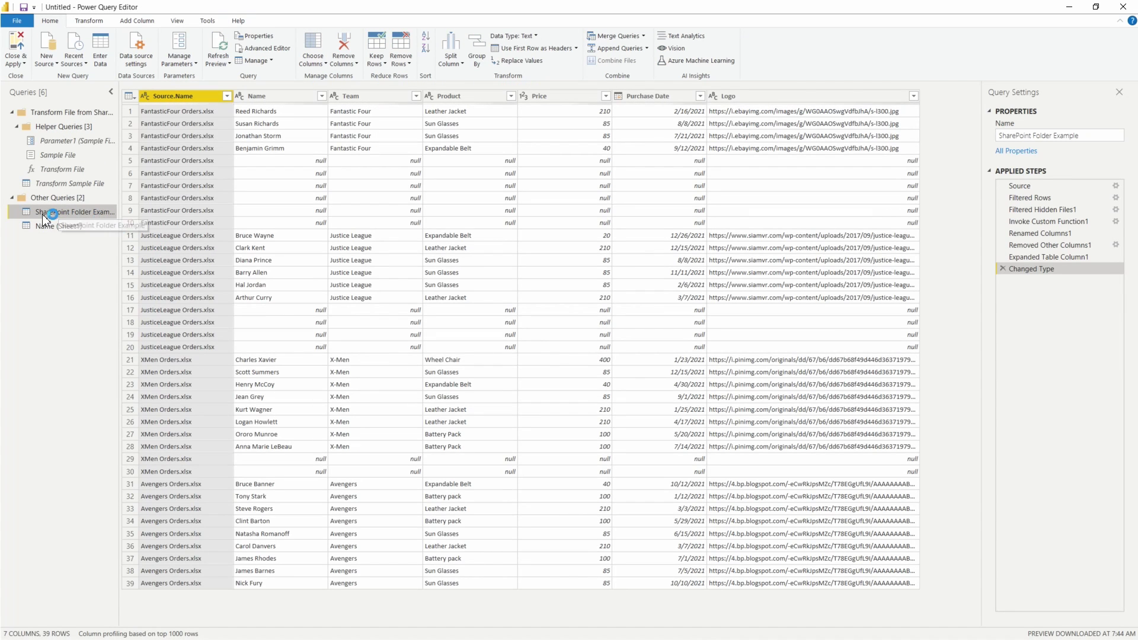
# Delete the extra Name (Sheet1) query, reopen SharePoint Folder Example and widen the query list to fit the full query names
pyautogui.click(69, 229)
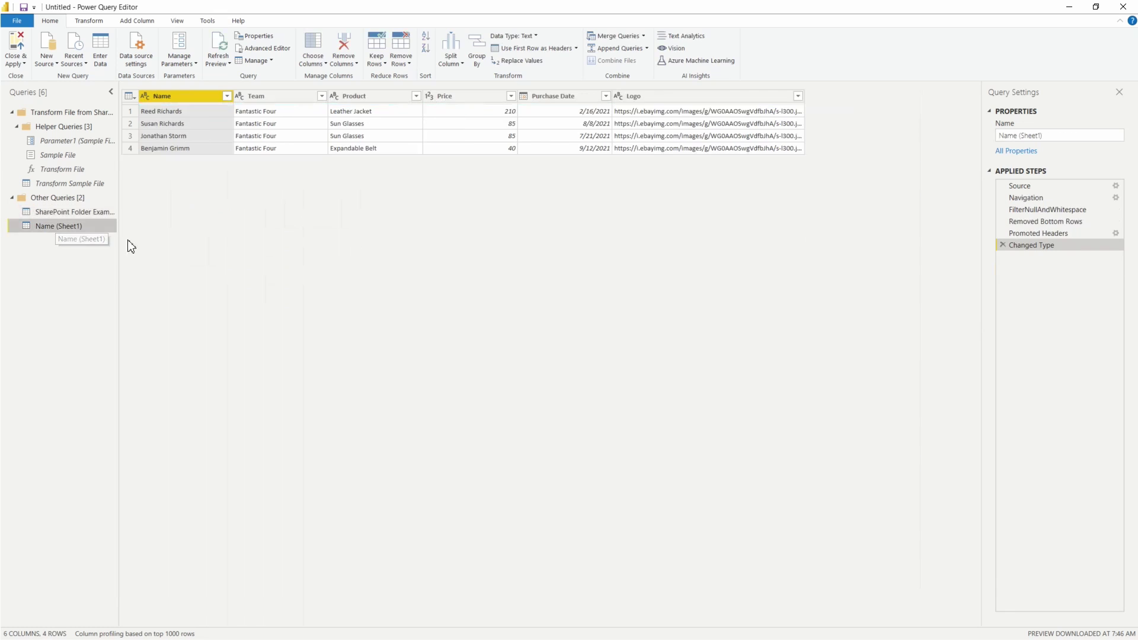
pyautogui.rightClick(58, 230)
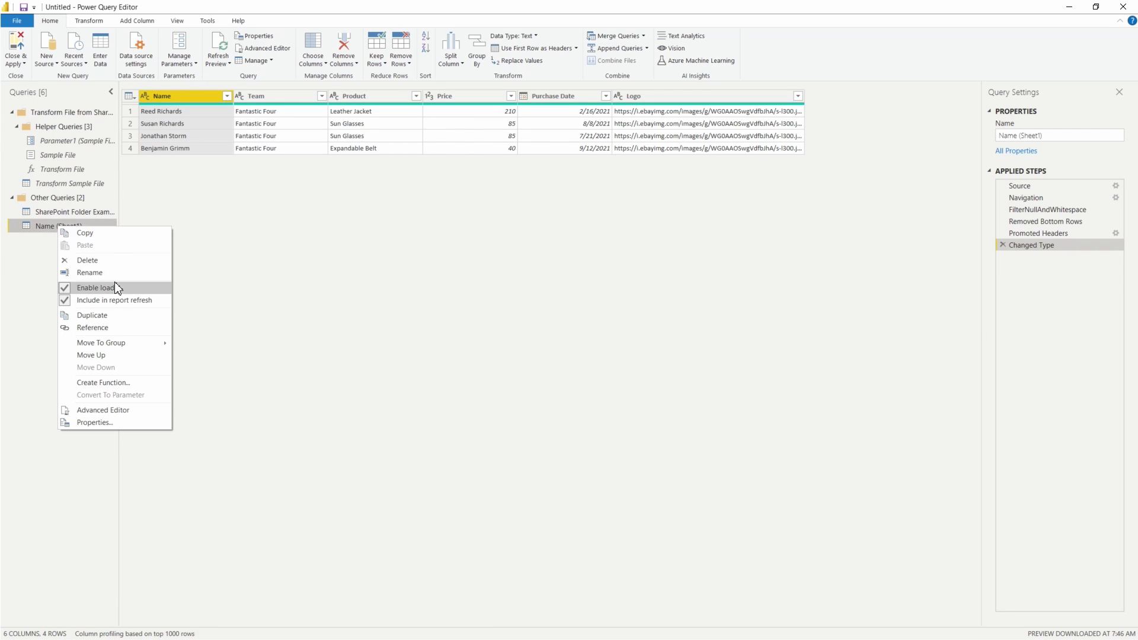
pyautogui.click(101, 259)
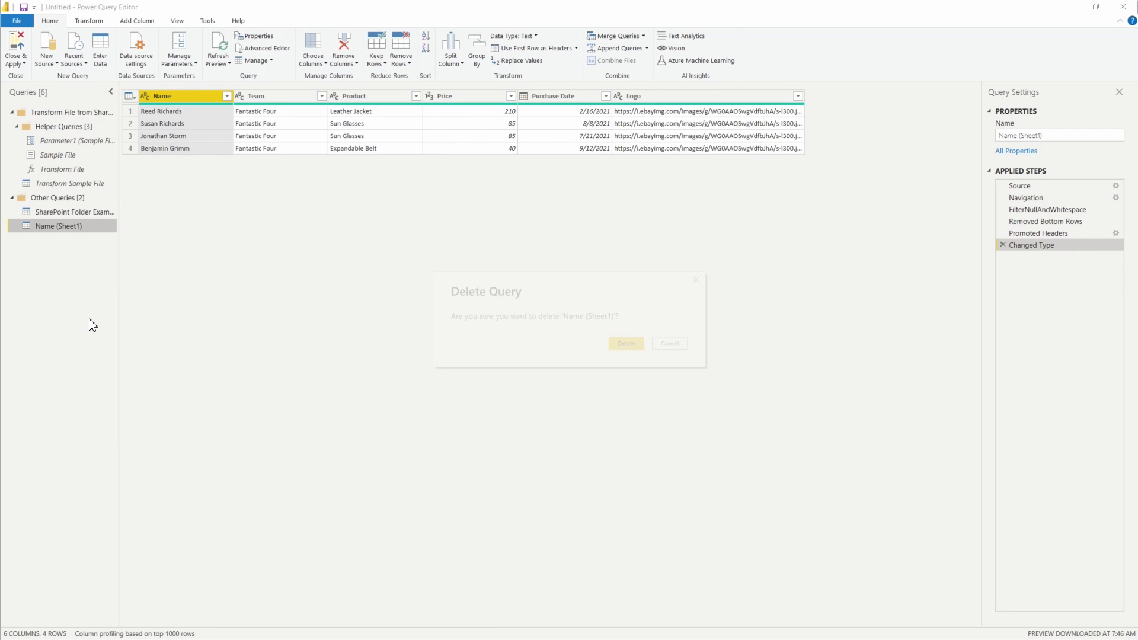
pyautogui.click(635, 343)
pyautogui.click(77, 212)
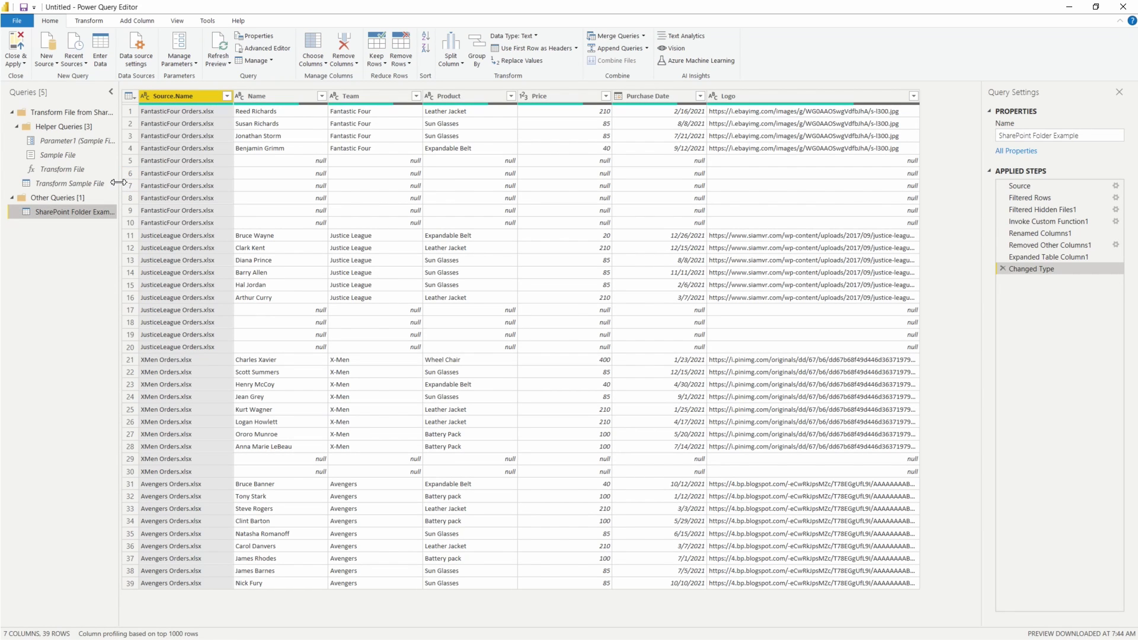
pyautogui.moveTo(139, 184)
pyautogui.mouseDown()
pyautogui.moveTo(159, 184)
pyautogui.moveTo(144, 185)
pyautogui.mouseUp()
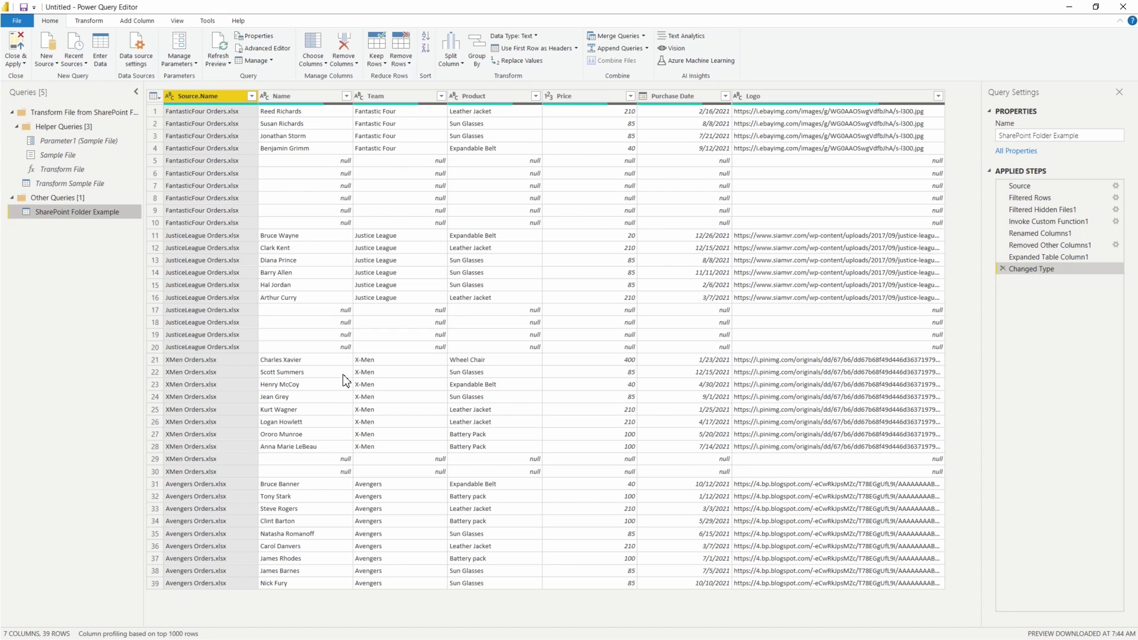
# Examine the null rows in the combined SharePoint Folder Example query and compare them with the Transform Sample File query
pyautogui.click(346, 96)
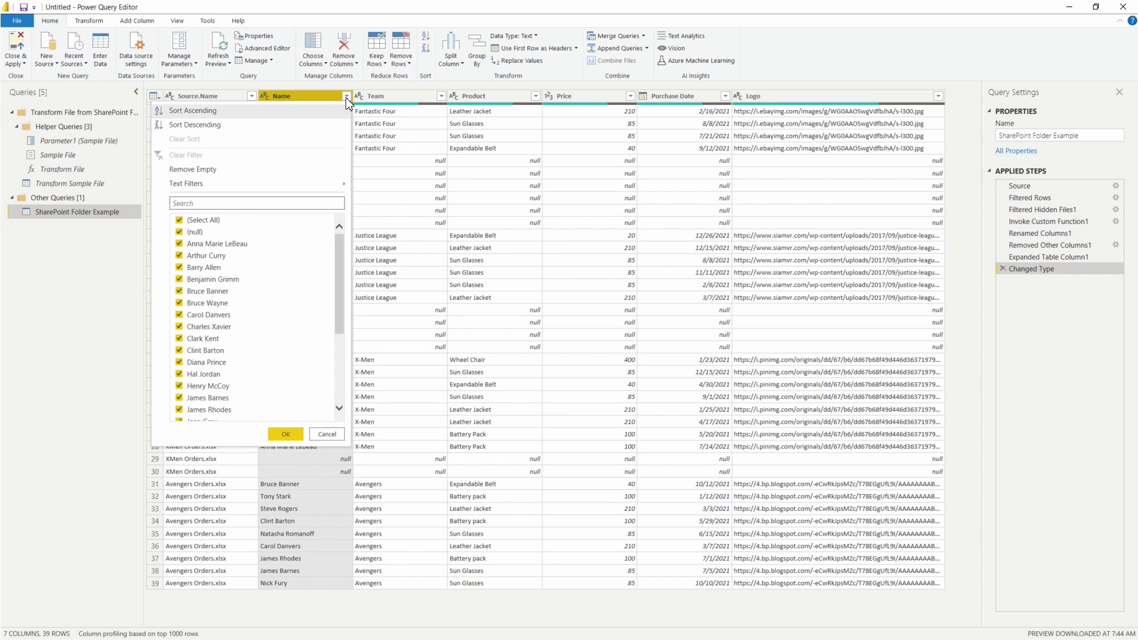
pyautogui.click(346, 98)
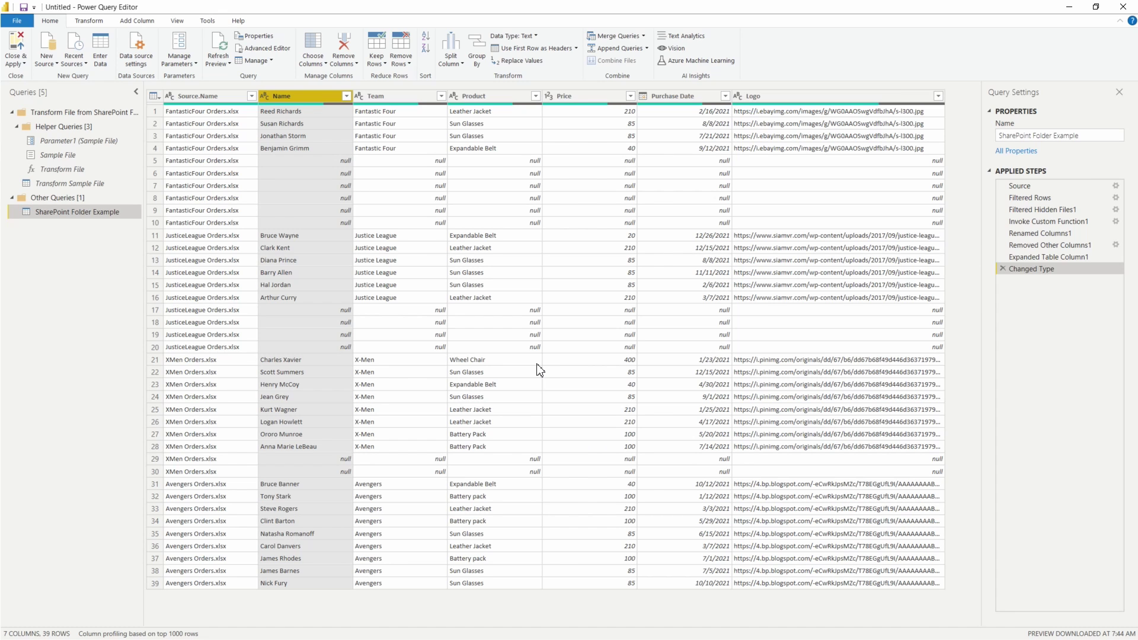
pyautogui.click(62, 183)
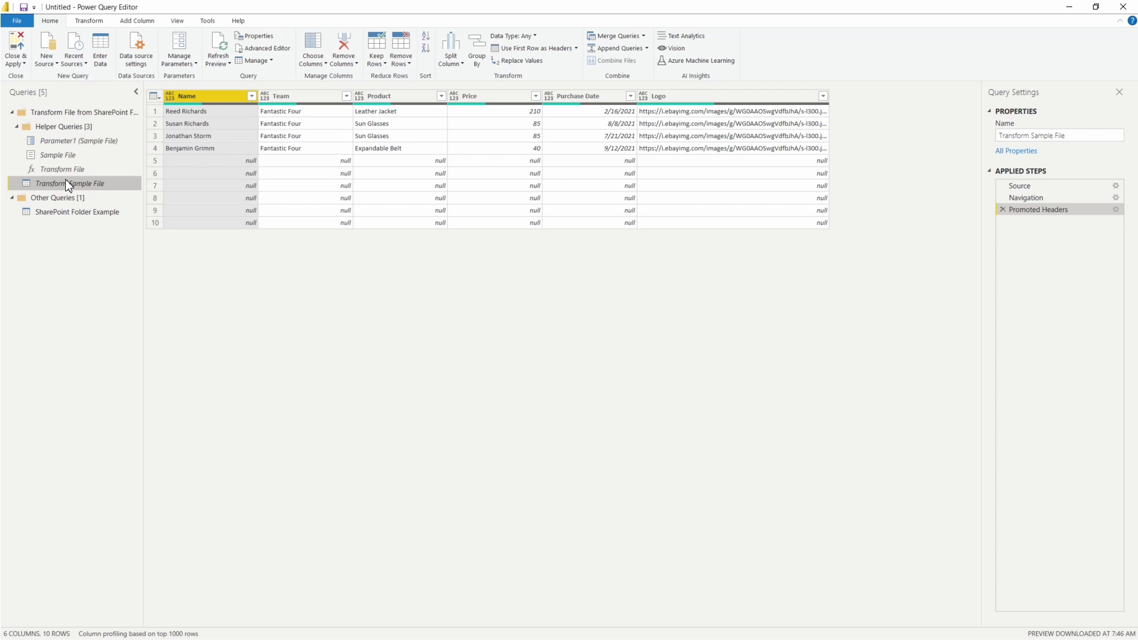
pyautogui.click(62, 212)
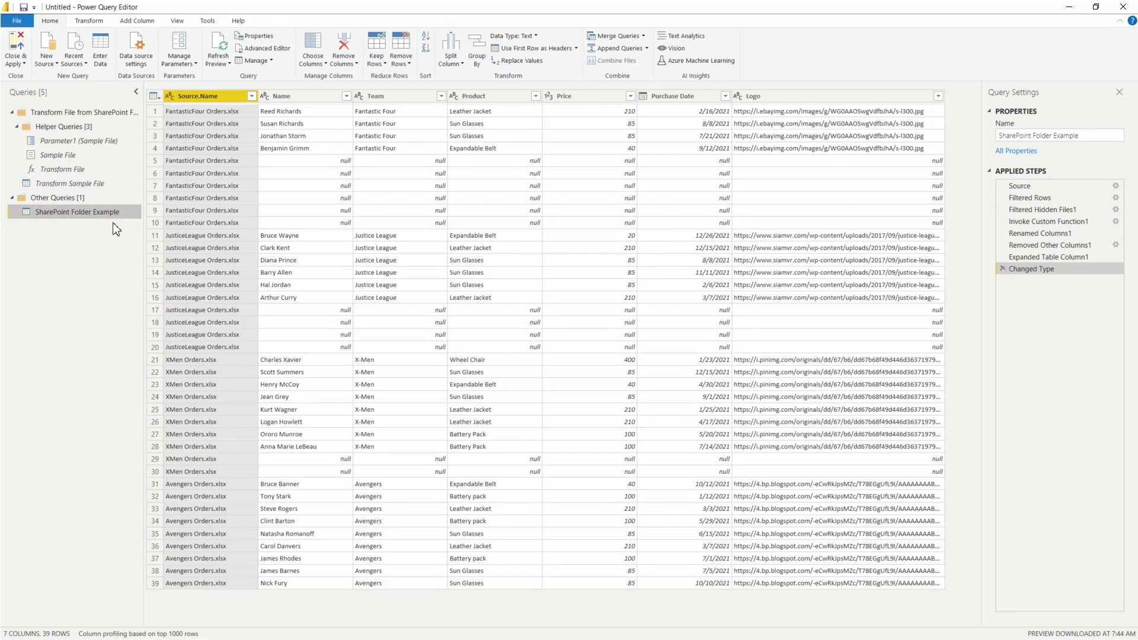
pyautogui.click(87, 183)
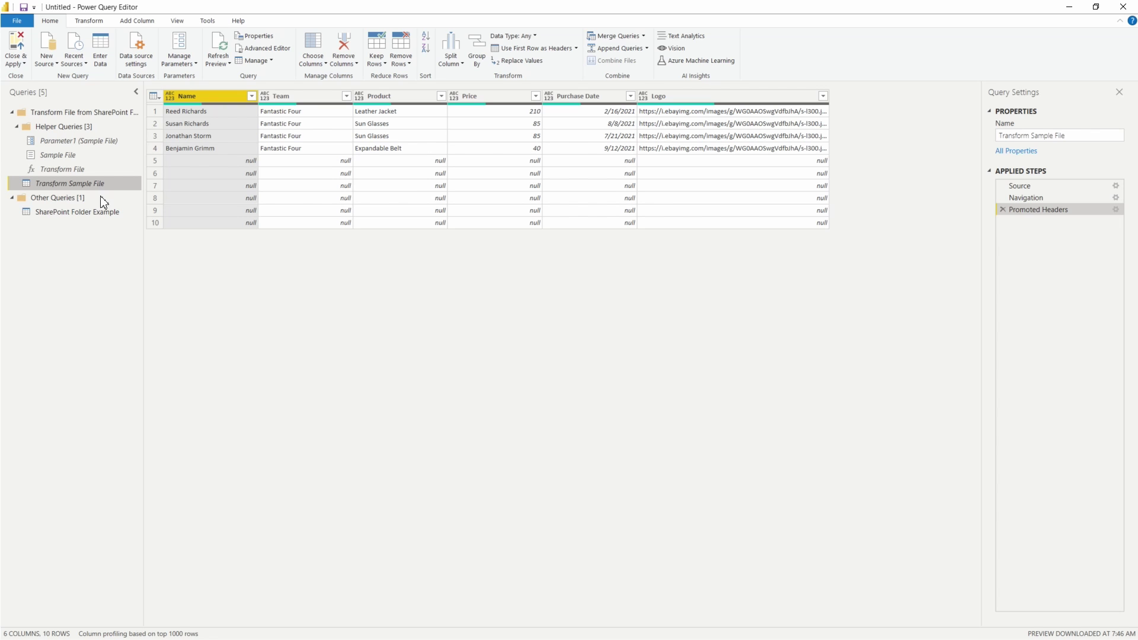
pyautogui.click(109, 211)
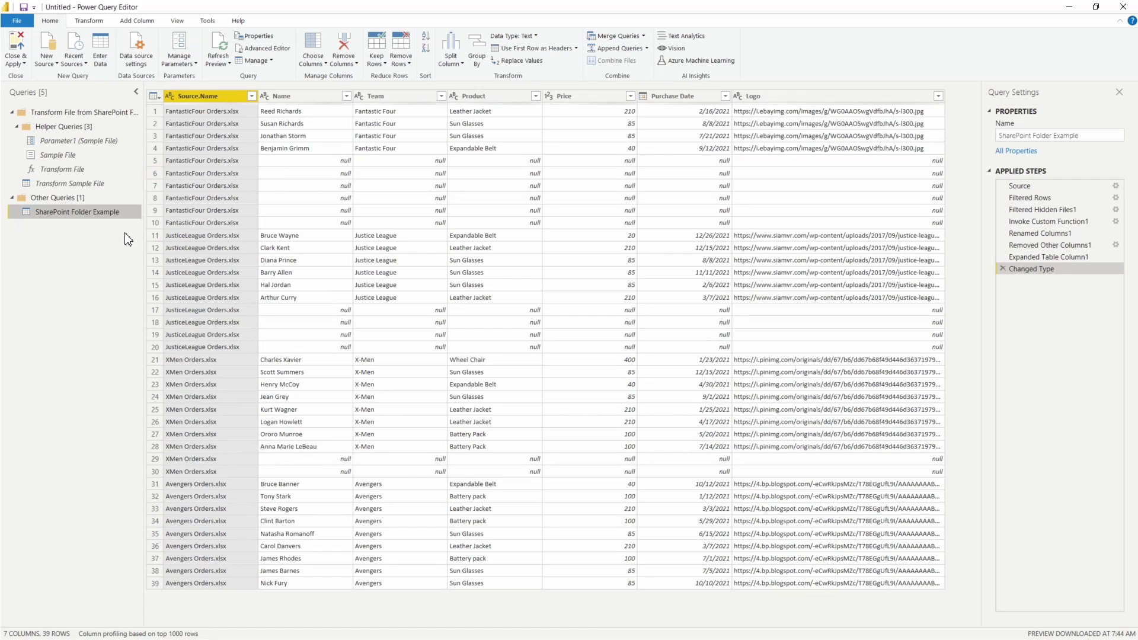
# Filter out the null values from the Name column in the Transform Sample File query
pyautogui.click(72, 185)
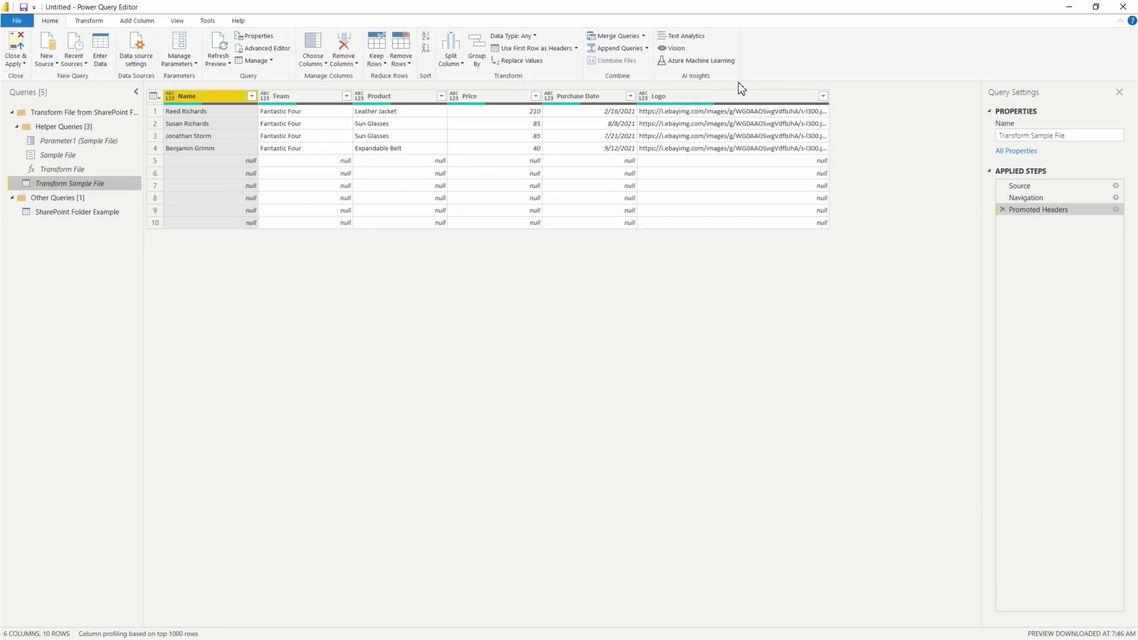
pyautogui.click(251, 96)
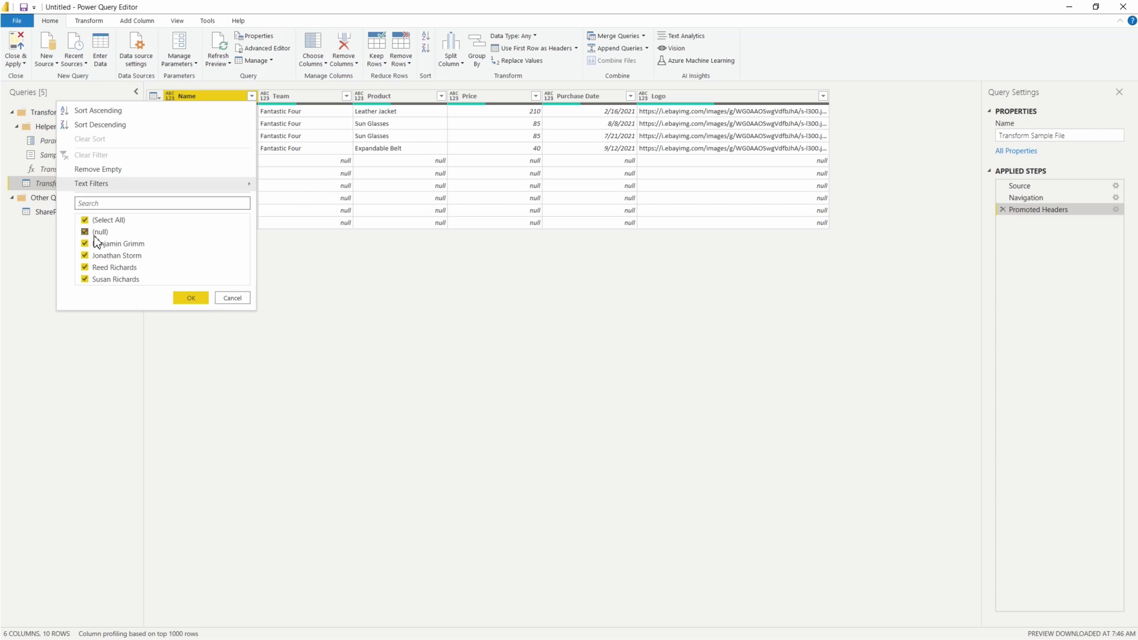
pyautogui.click(85, 232)
pyautogui.click(191, 298)
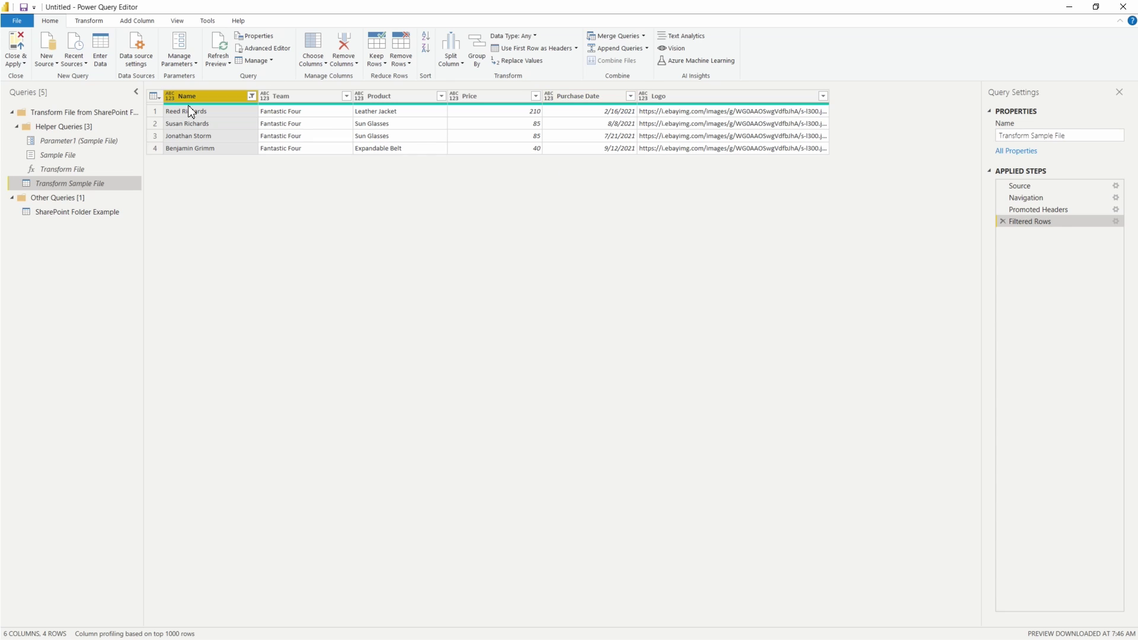
# Review the combined data in SharePoint Folder Example and collapse the Transform File helper query group
pyautogui.click(90, 215)
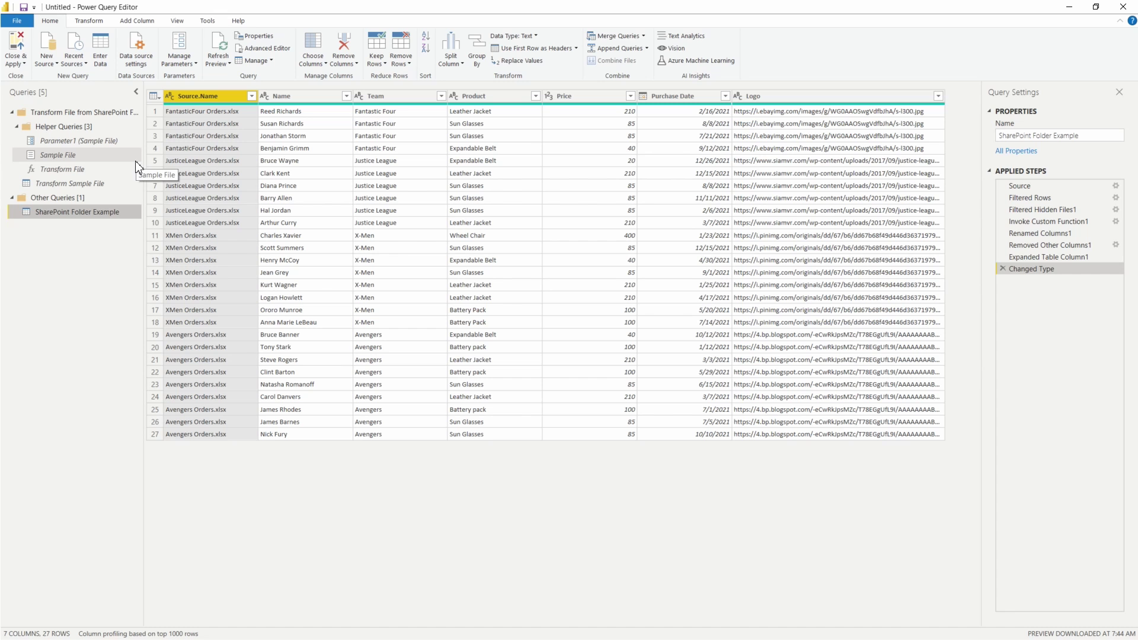
pyautogui.click(12, 113)
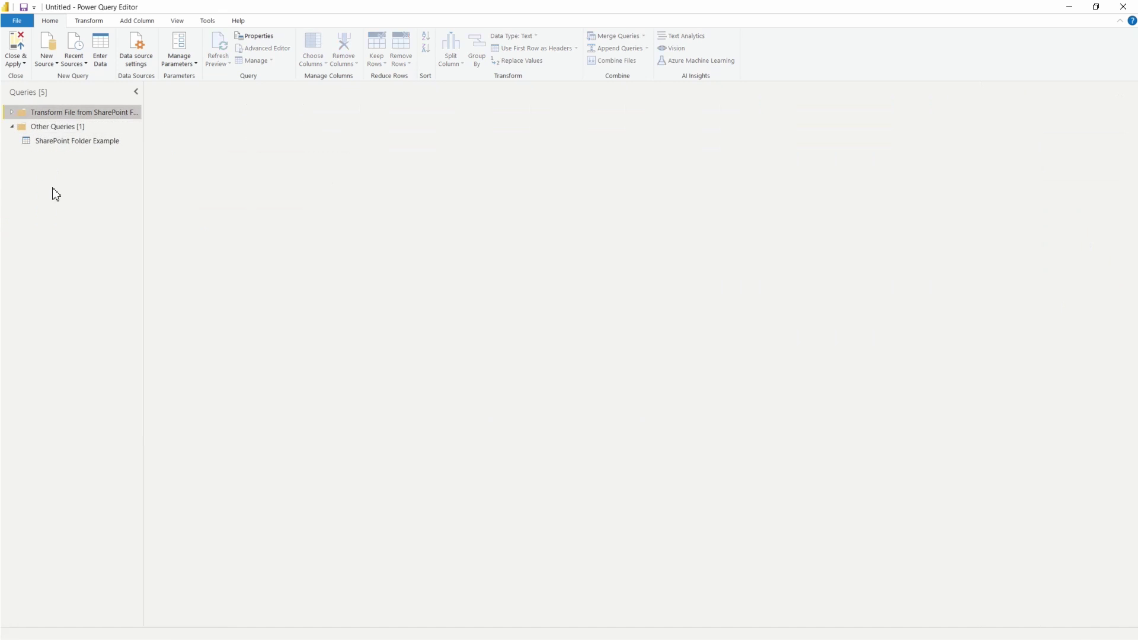
pyautogui.click(59, 145)
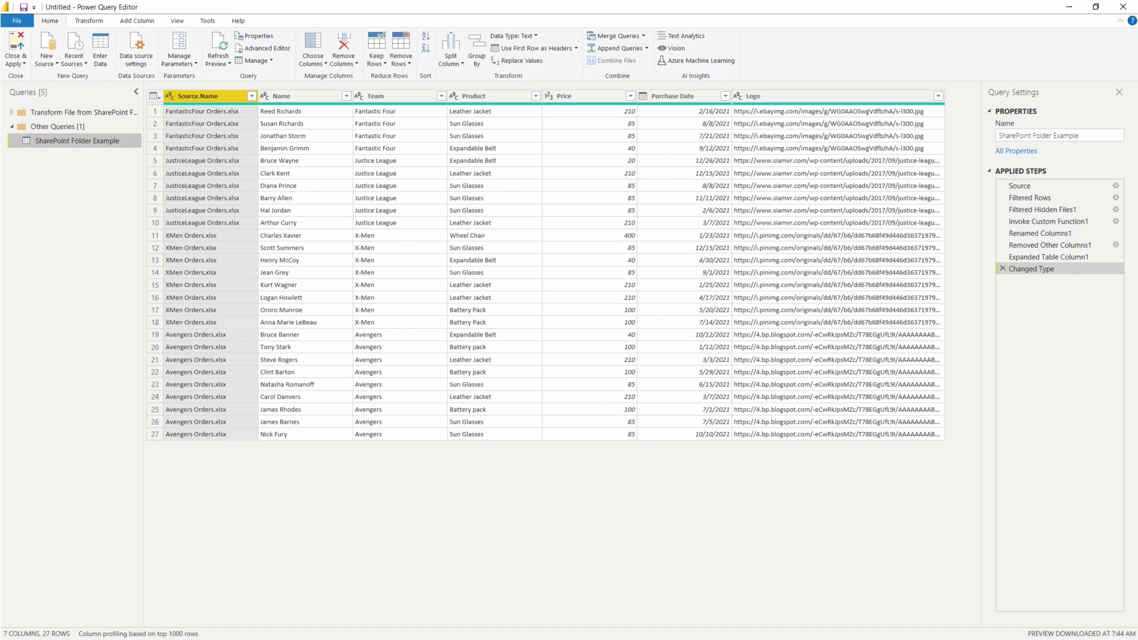
# Switch to the browser, open the Top US Universities SharePoint list and copy its site URL up to just before Lists
pyautogui.hotkey('alt', 'Tab')
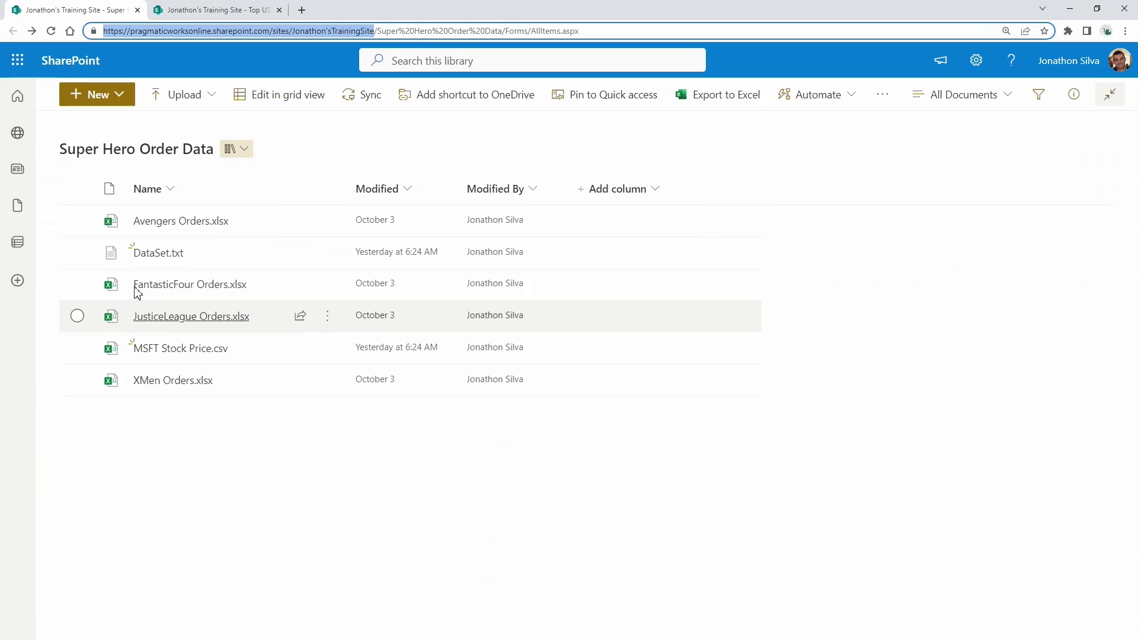
pyautogui.click(234, 10)
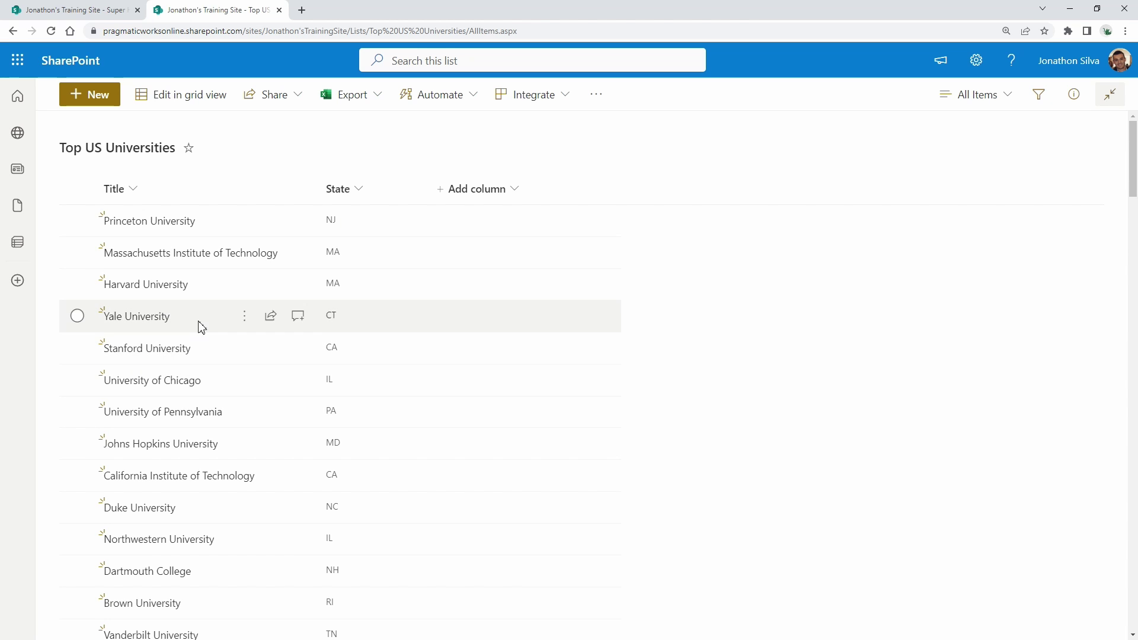
pyautogui.scroll(-6, 448, 246)
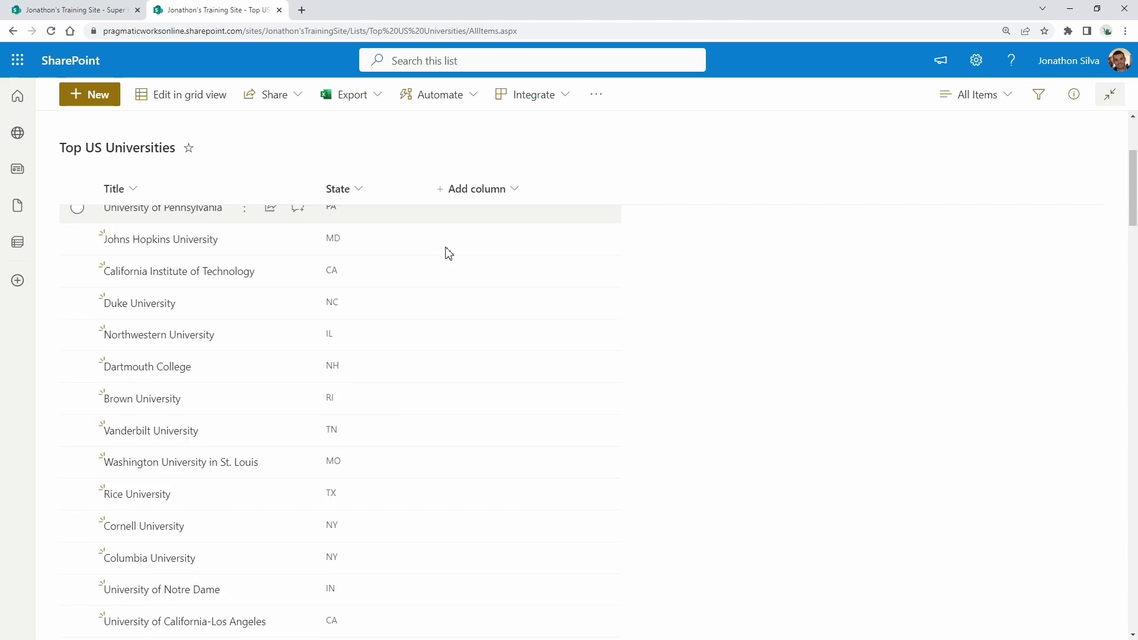
pyautogui.scroll(5, 171, 243)
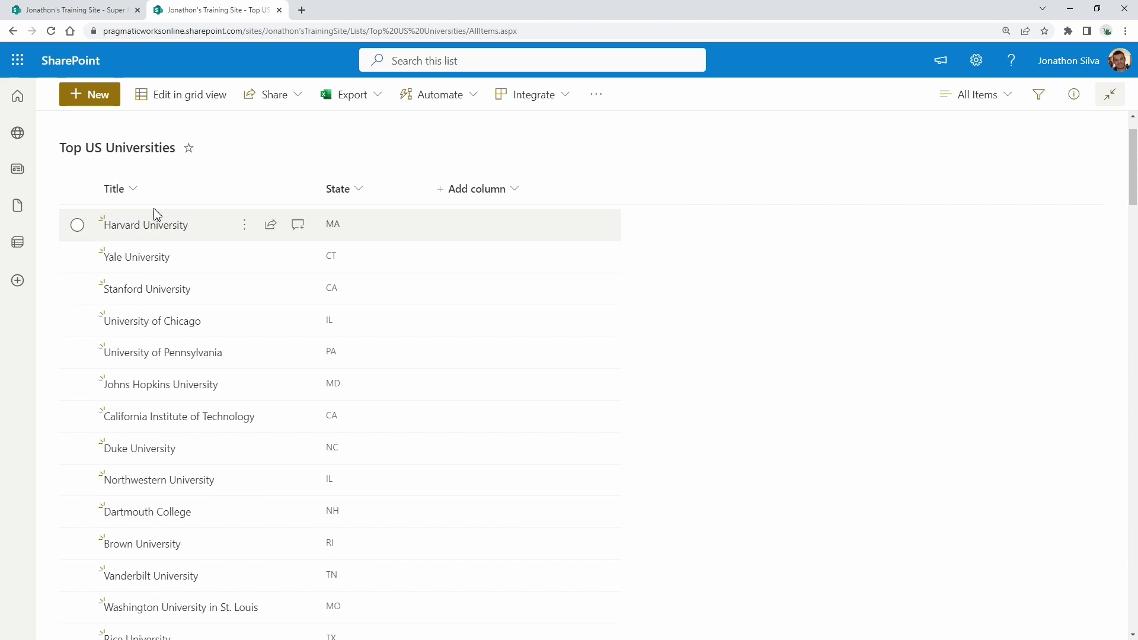
pyautogui.scroll(2, 180, 241)
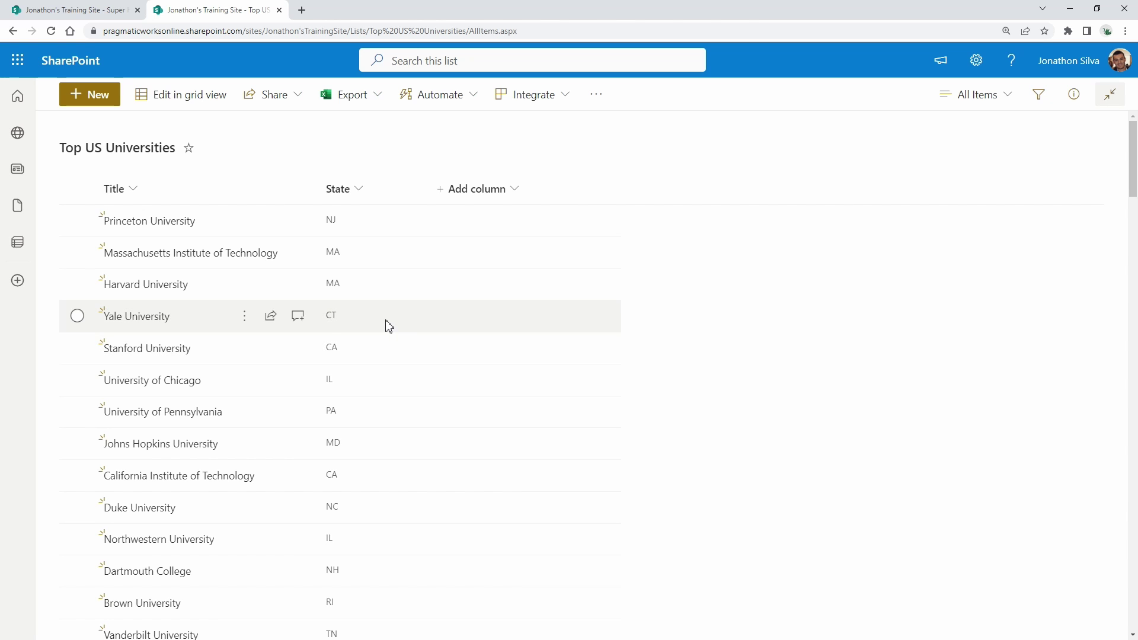
pyautogui.click(375, 33)
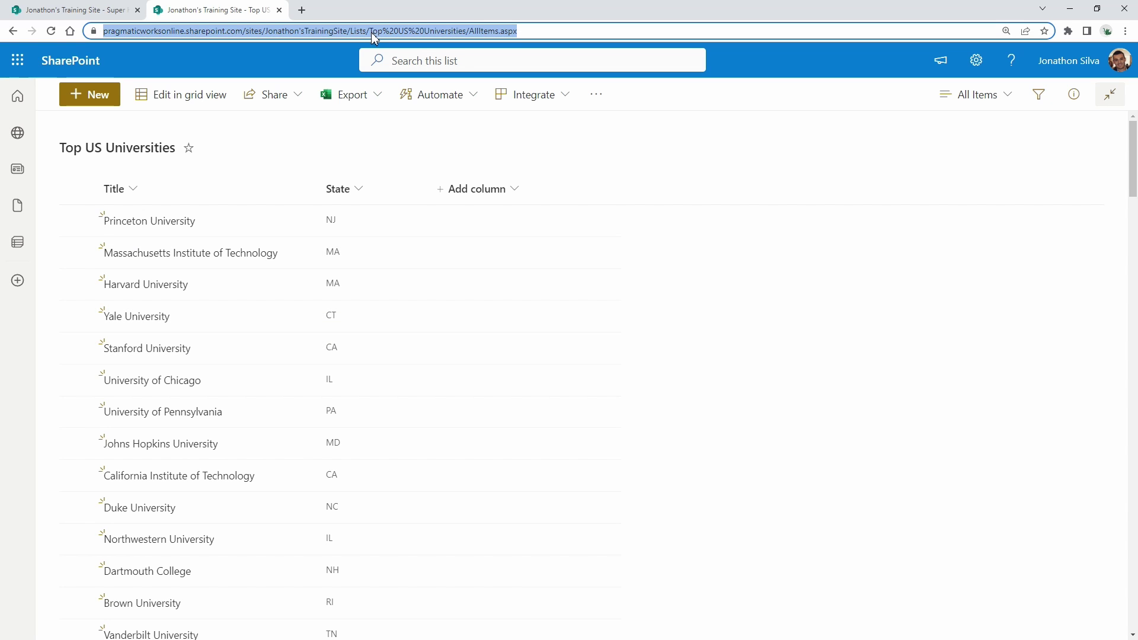
pyautogui.click(356, 30)
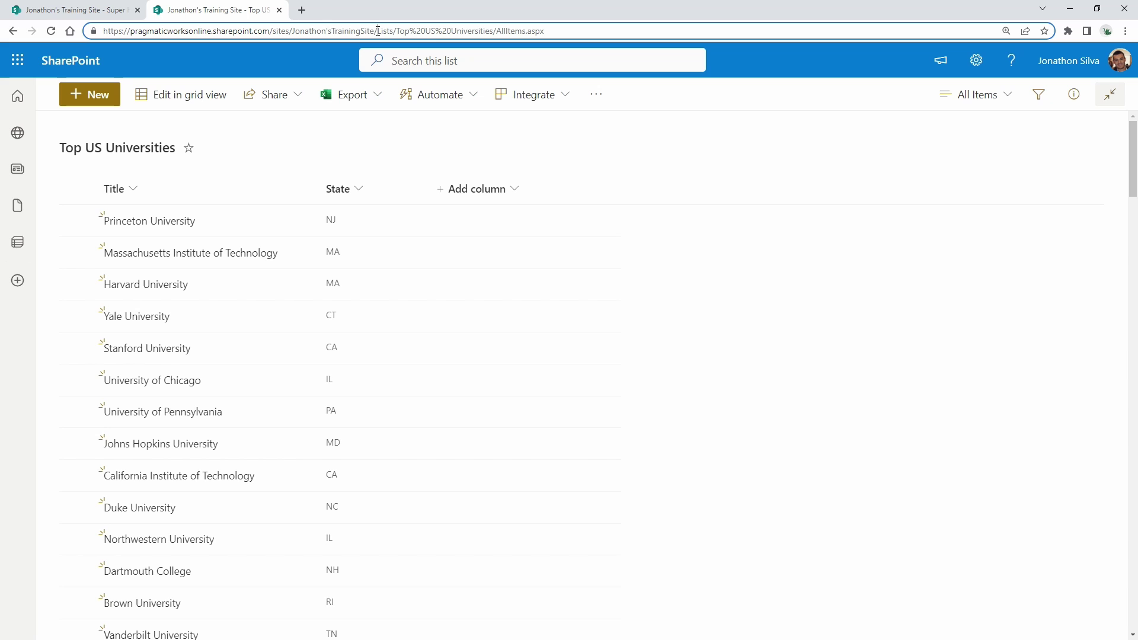
pyautogui.moveTo(377, 30); pyautogui.dragTo(96, 31)
pyautogui.hotkey('ctrl', 'c')
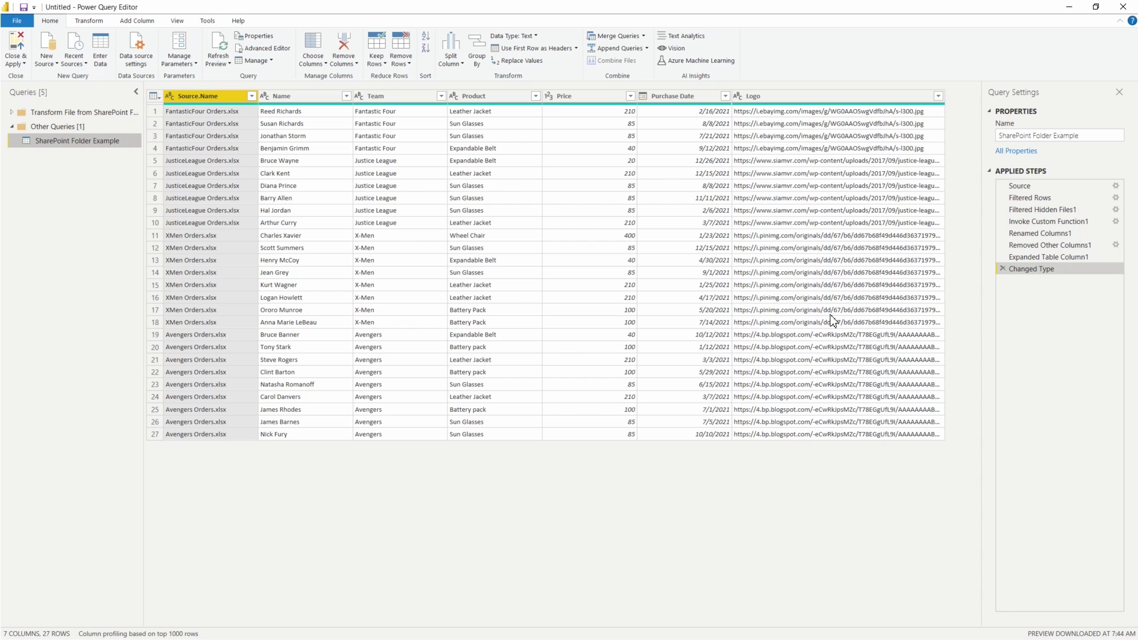
# Switch back to Power Query Editor and connect a new SharePoint Online List source using the copied site URL with implementation 1.0
pyautogui.click(52, 67)
pyautogui.click(95, 273)
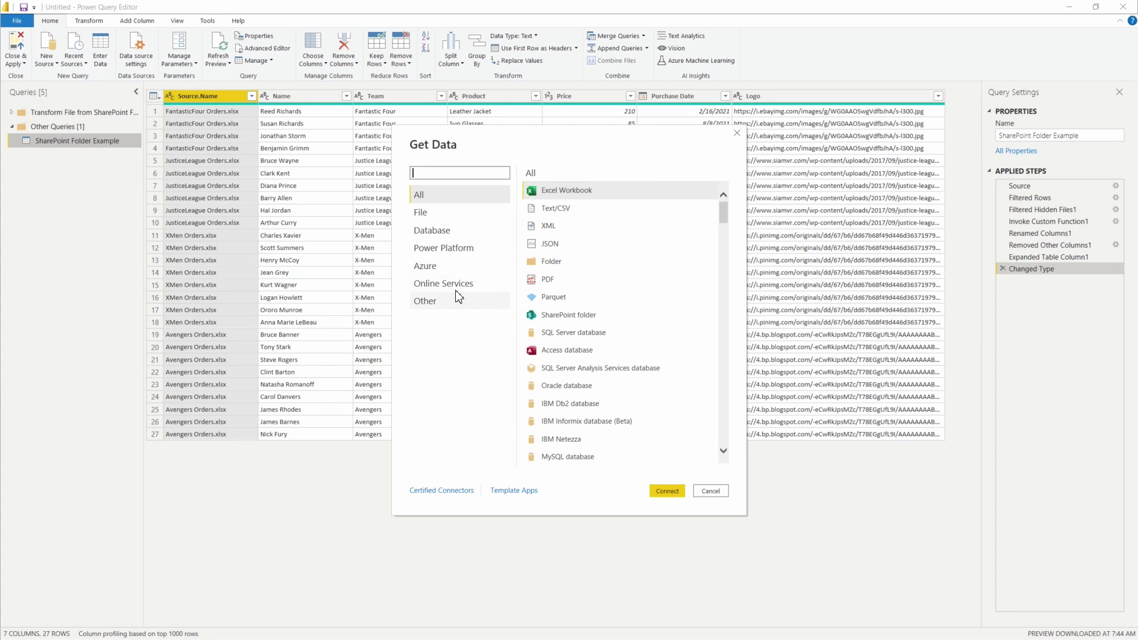
pyautogui.click(445, 284)
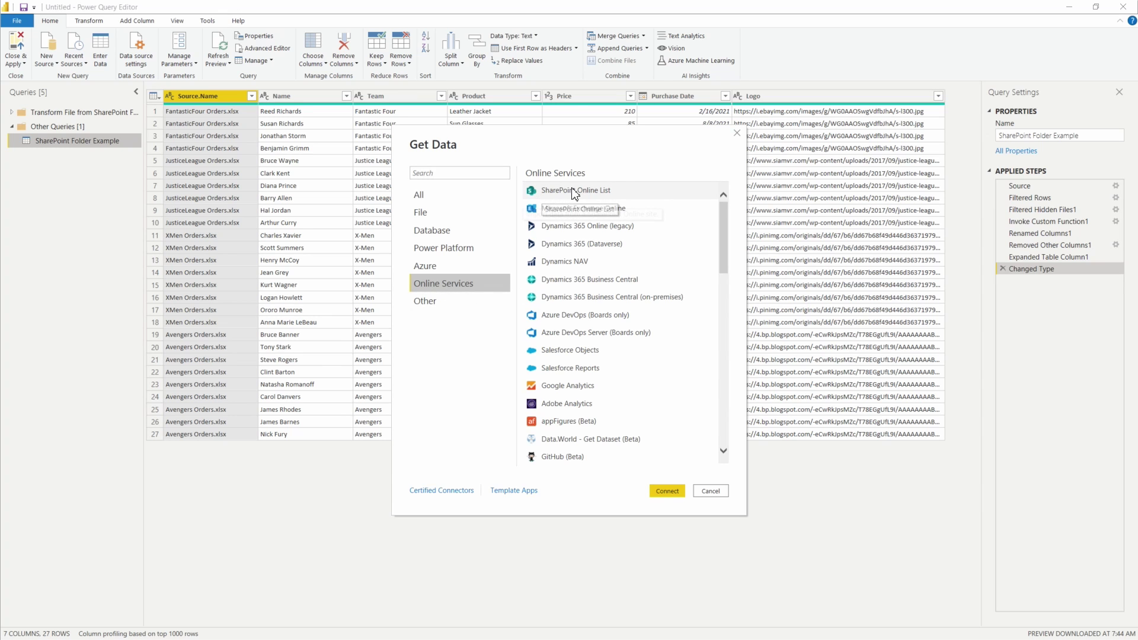
pyautogui.click(630, 195)
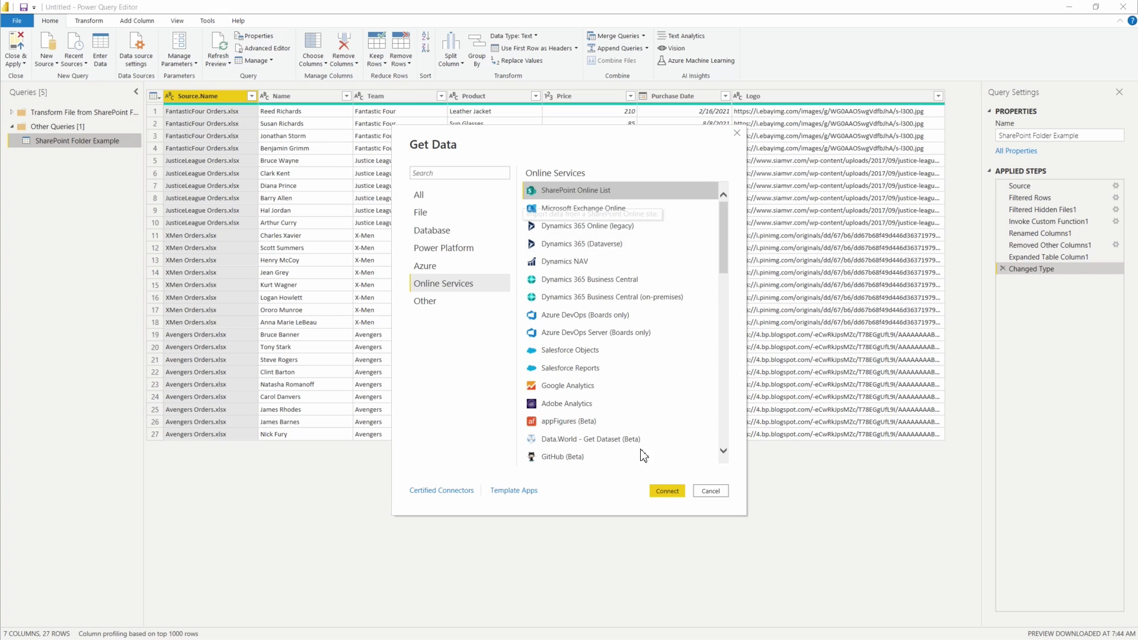
pyautogui.click(667, 491)
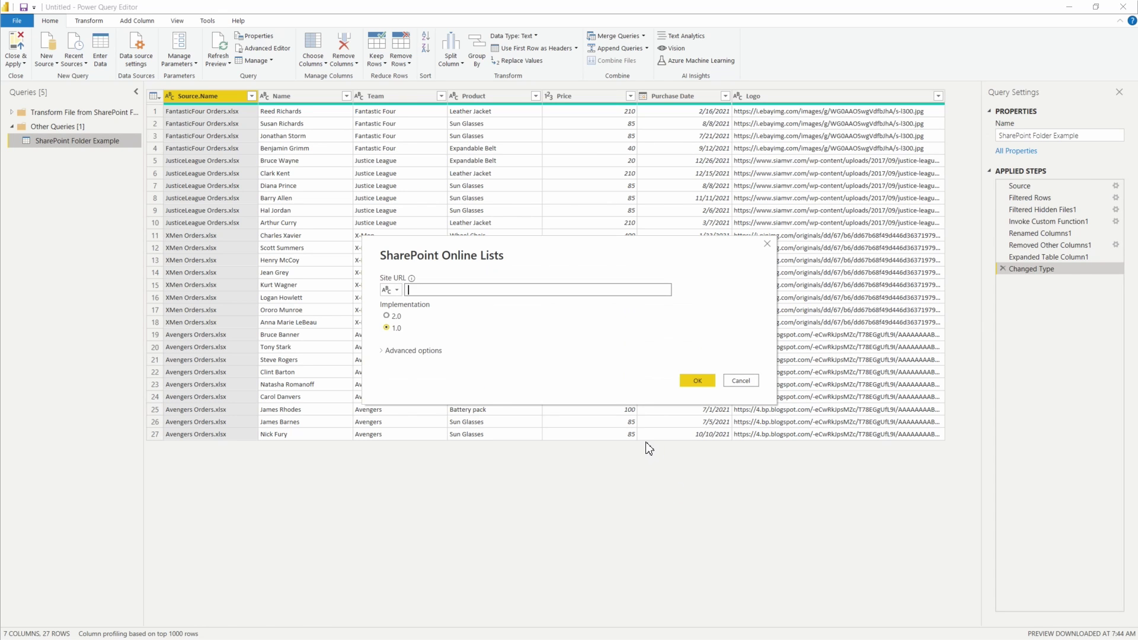
pyautogui.hotkey('ctrl', 'v')
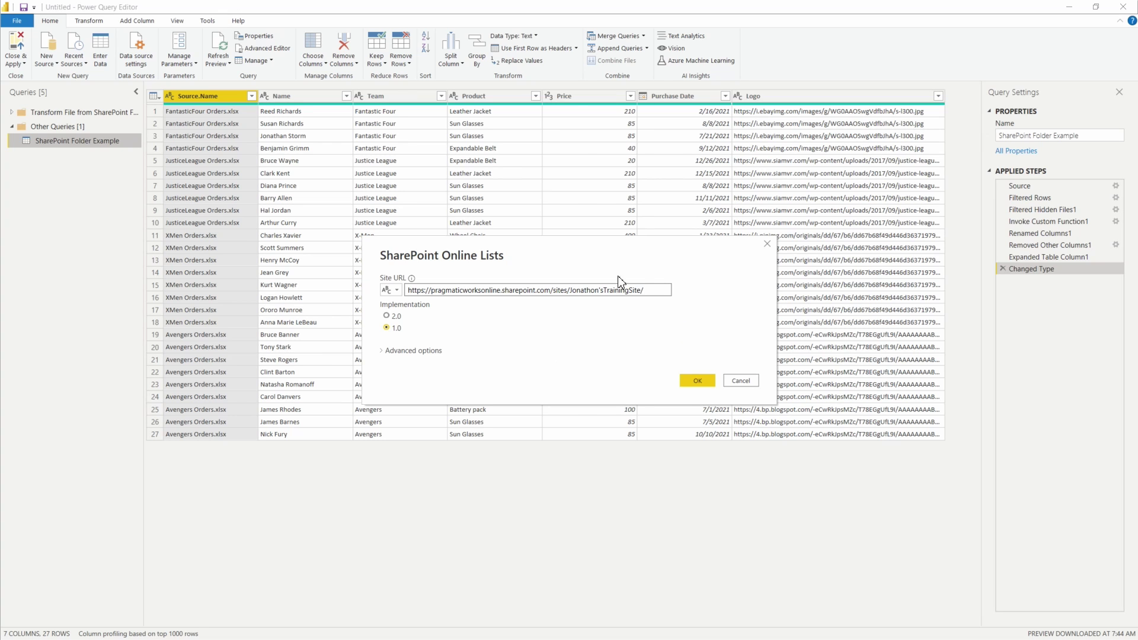
pyautogui.click(705, 382)
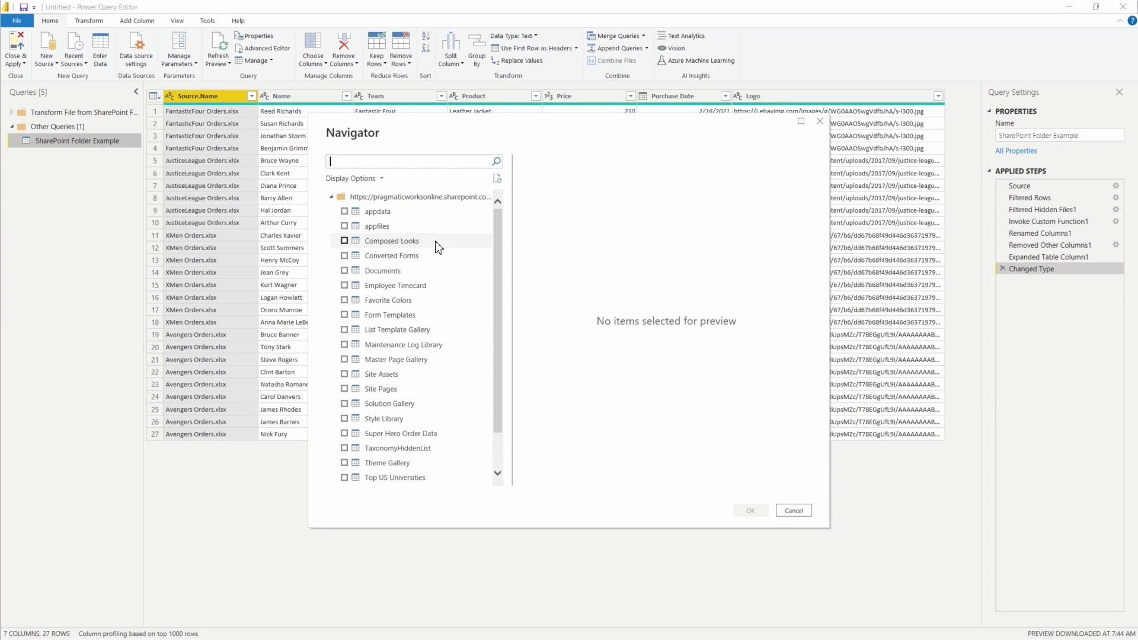
# Preview the Super Hero Order Data library for comparison and import only the Top US Universities list from the Navigator
pyautogui.scroll(-1, 443, 264)
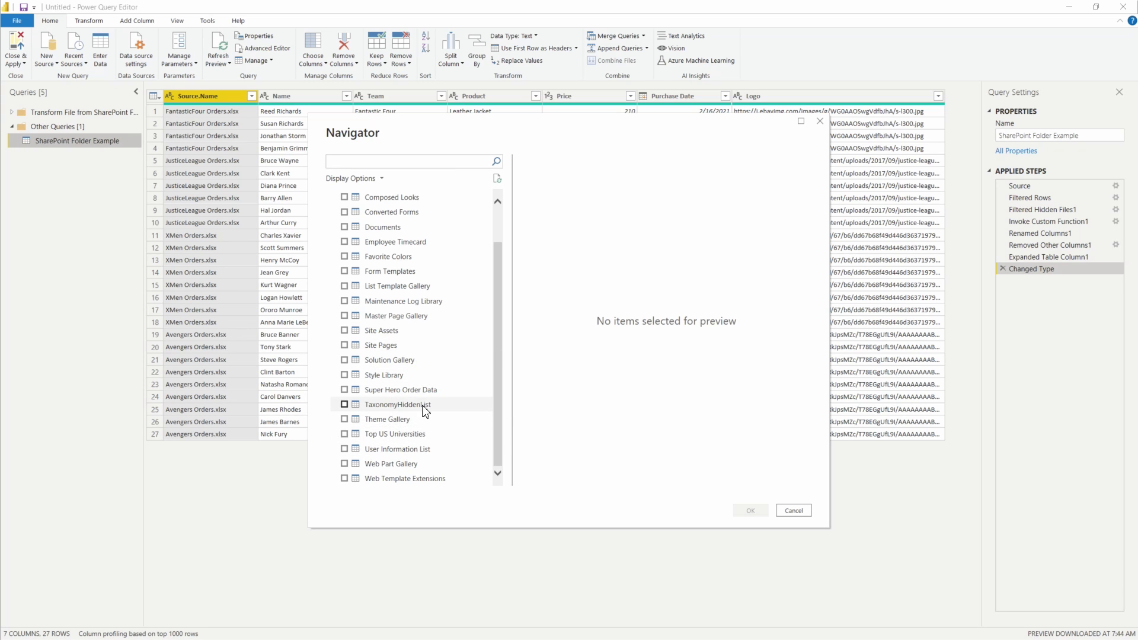
pyautogui.click(387, 433)
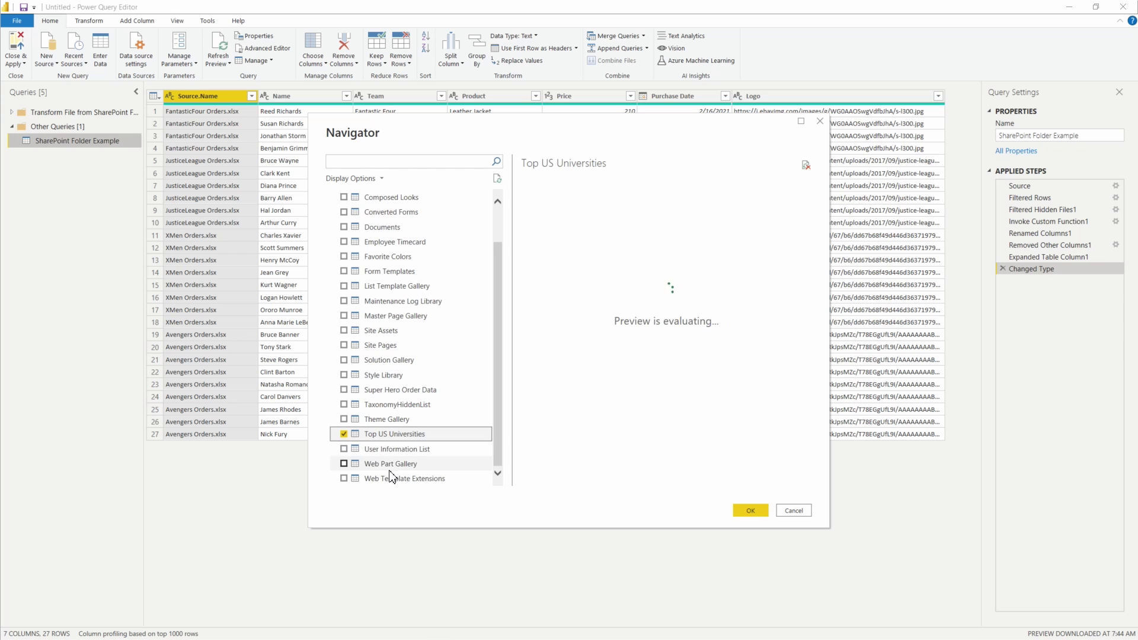
pyautogui.click(373, 330)
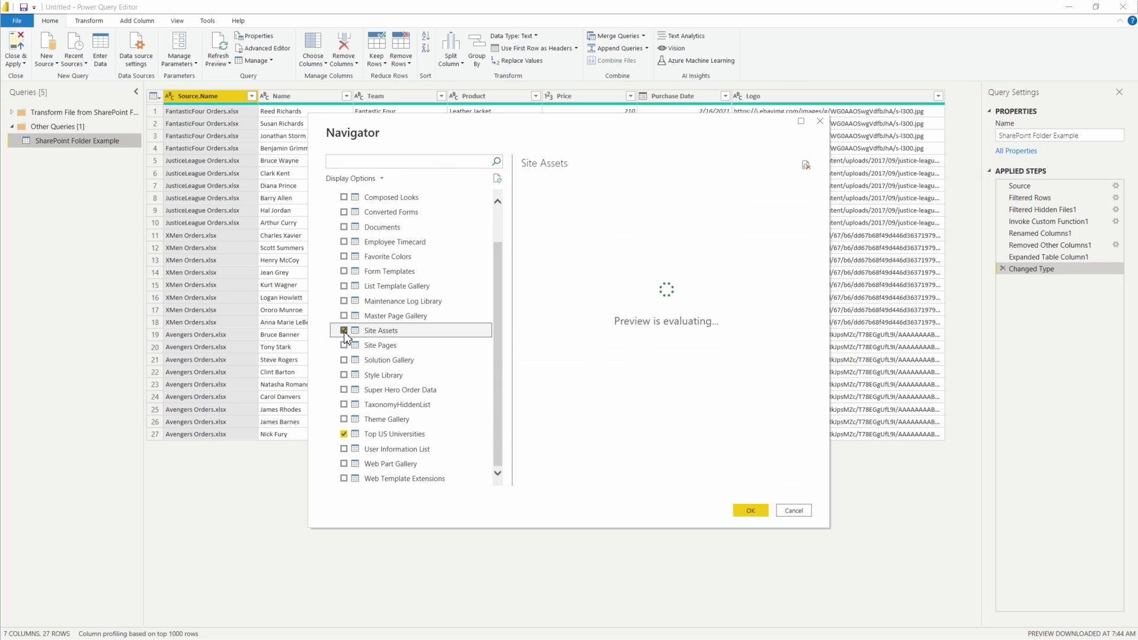
pyautogui.click(353, 419)
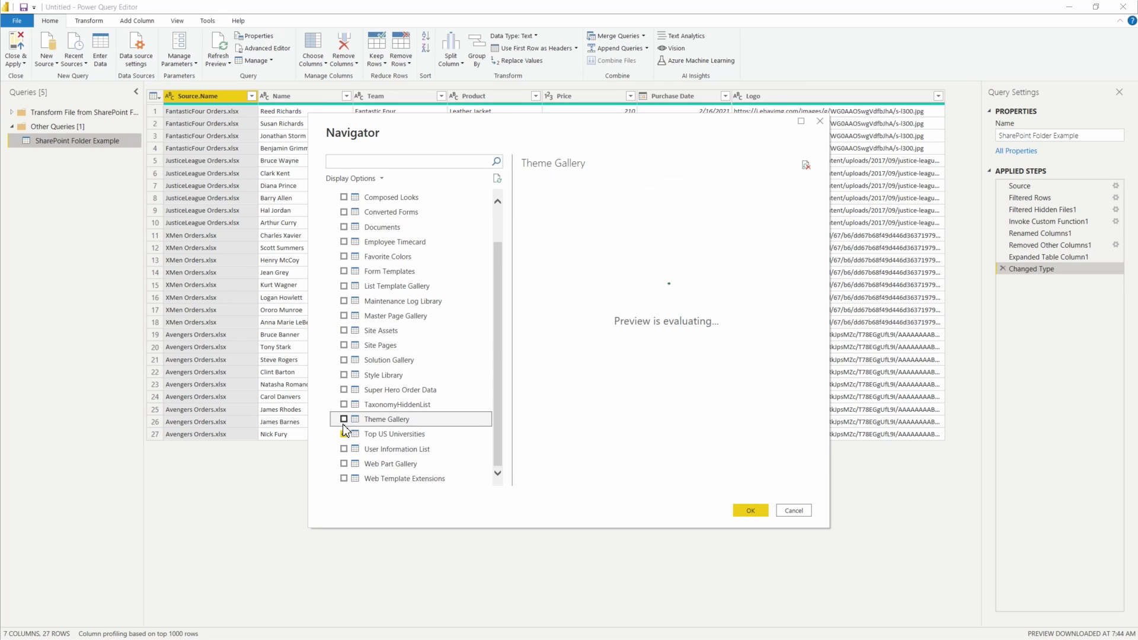
pyautogui.click(343, 390)
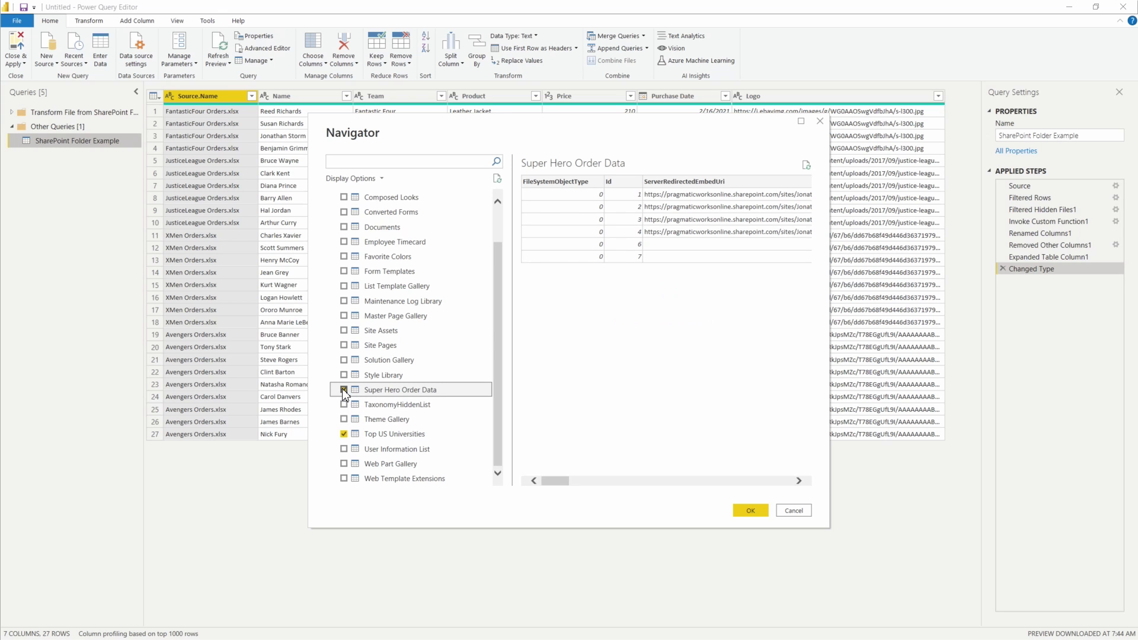
pyautogui.moveTo(553, 481)
pyautogui.mouseDown()
pyautogui.moveTo(719, 480)
pyautogui.moveTo(545, 487)
pyautogui.mouseUp()
pyautogui.click(343, 389)
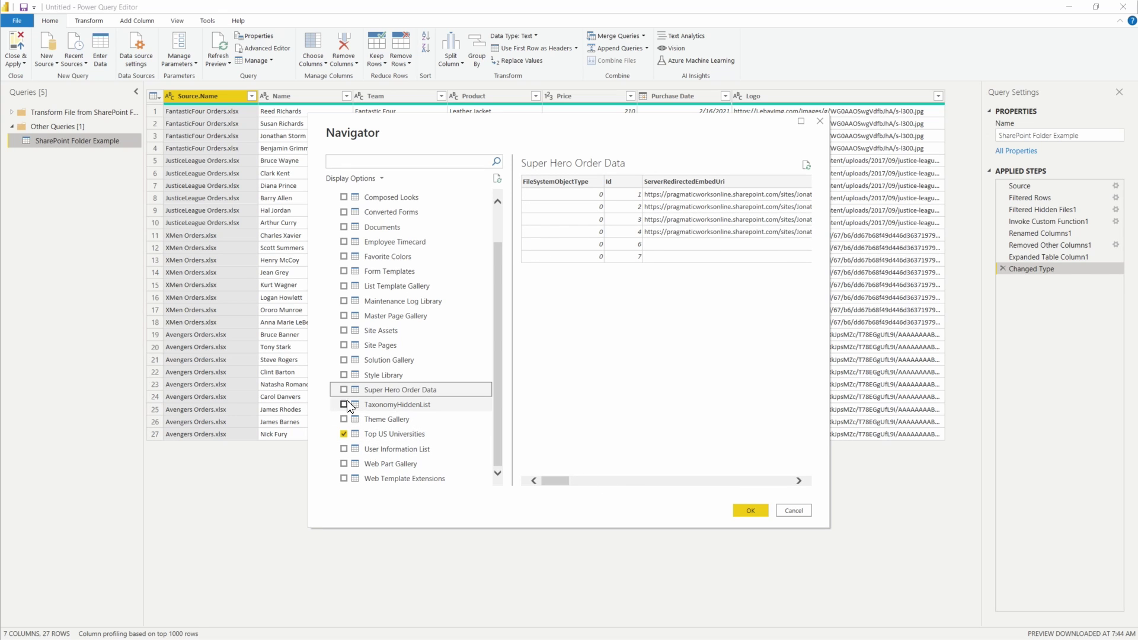
pyautogui.click(401, 438)
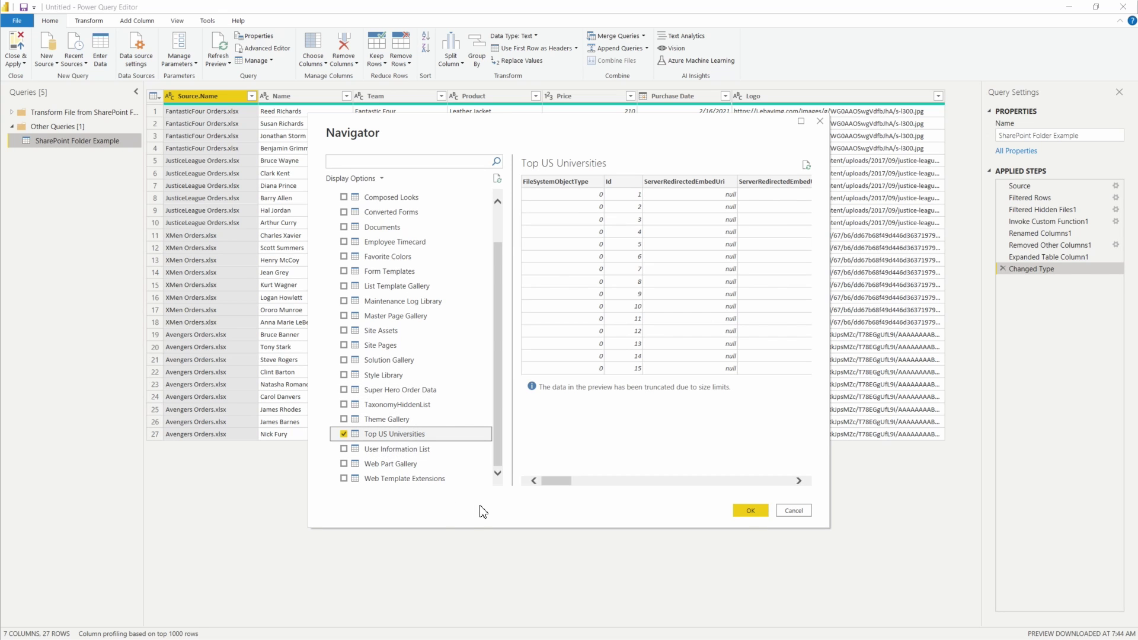
pyautogui.click(750, 511)
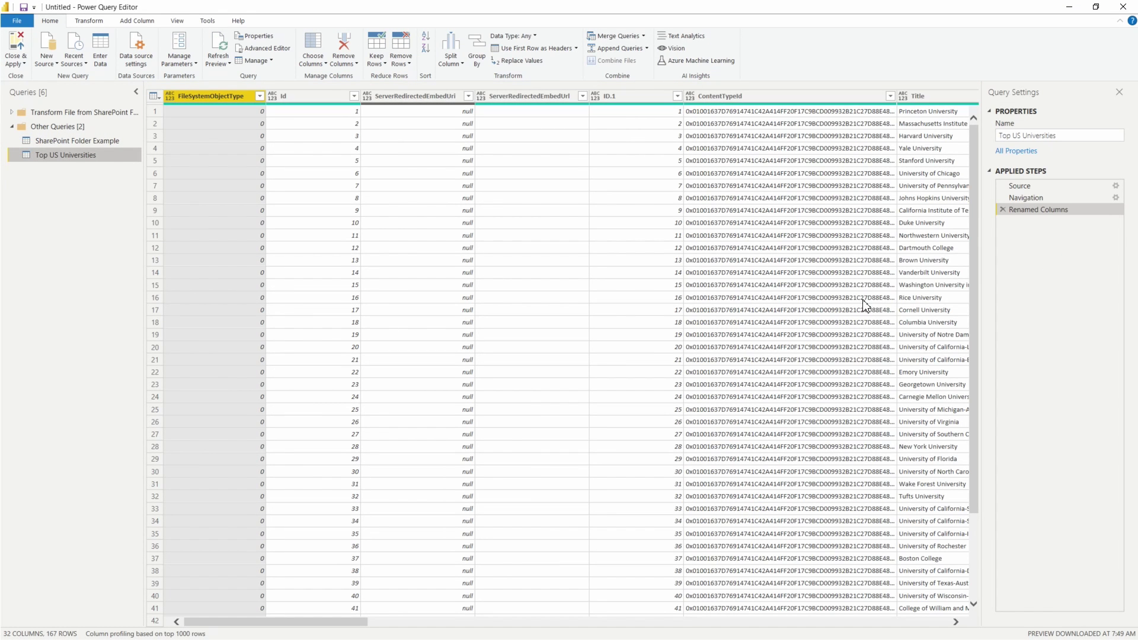
# Rename the Top US Universities query as SharePoint List Example
pyautogui.click(1066, 136)
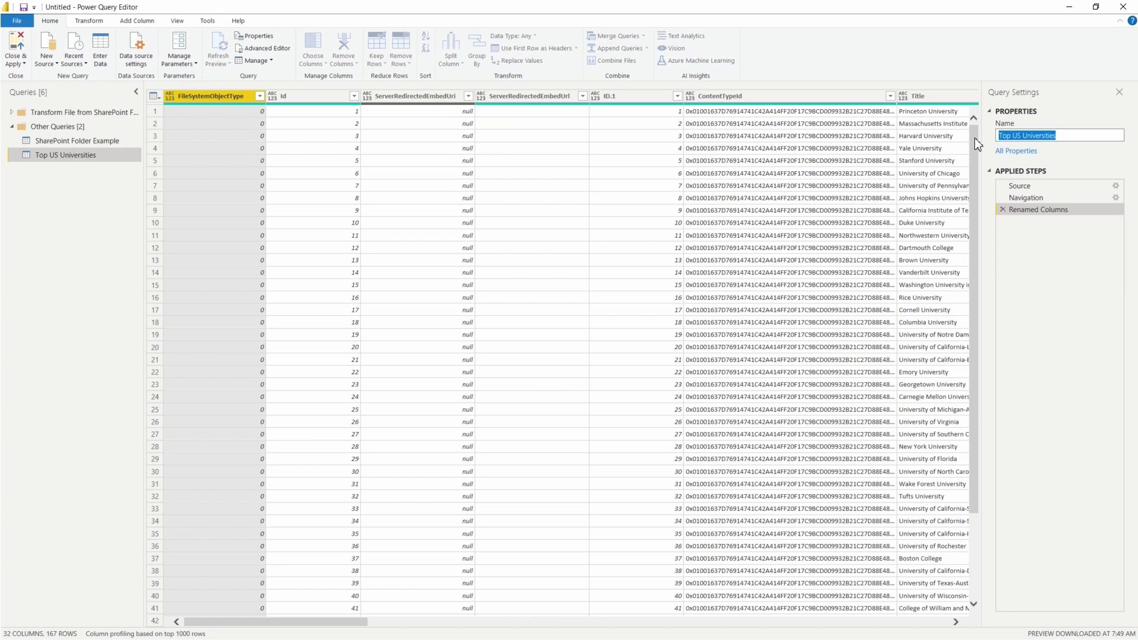
pyautogui.write('SharePoint List Example')
pyautogui.press('Return')
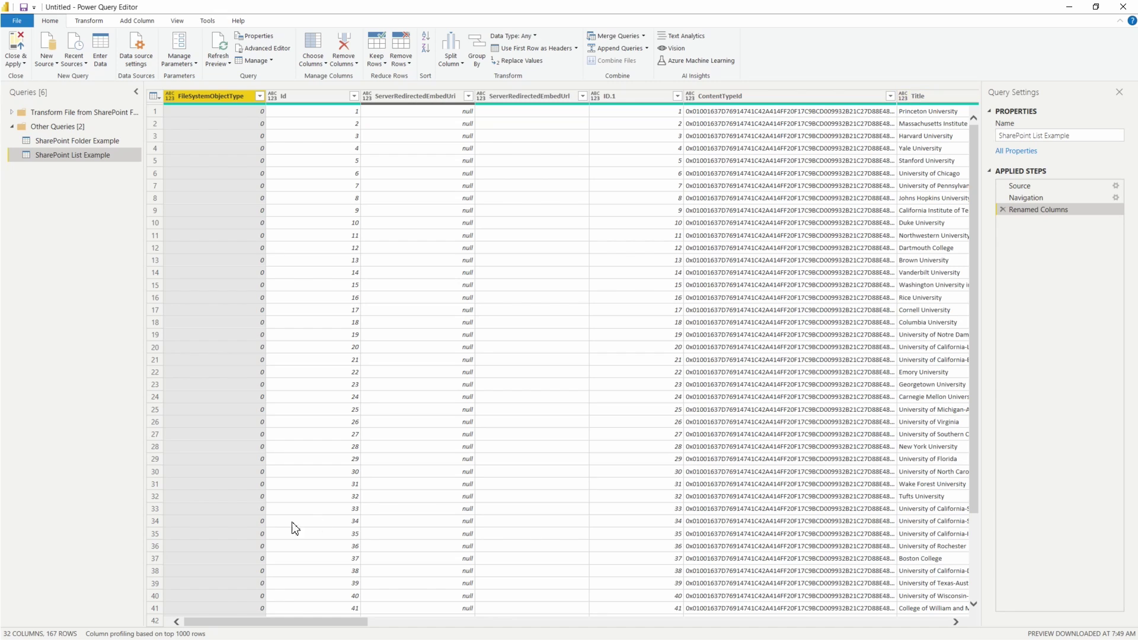
pyautogui.moveTo(246, 622); pyautogui.dragTo(216, 596)
pyautogui.keyDown('ctrl'); pyautogui.click(307, 97); pyautogui.keyUp('ctrl')
pyautogui.keyDown('ctrl'); pyautogui.click(400, 98); pyautogui.keyUp('ctrl')
pyautogui.keyDown('ctrl'); pyautogui.click(310, 99); pyautogui.keyUp('ctrl')
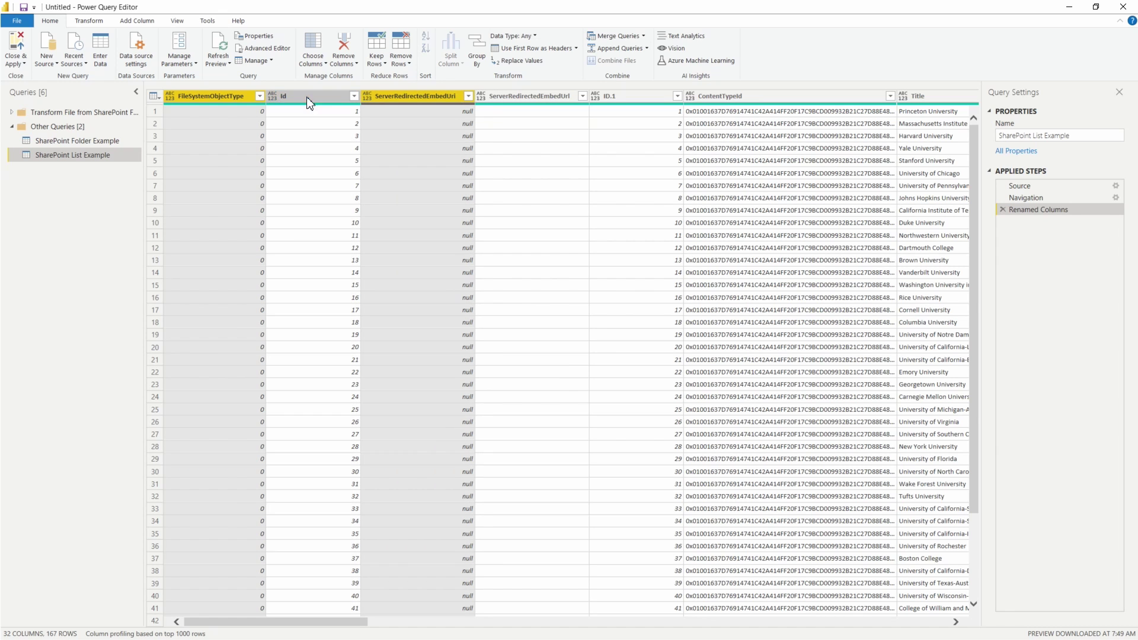
pyautogui.keyDown('ctrl'); pyautogui.click(236, 98); pyautogui.keyUp('ctrl')
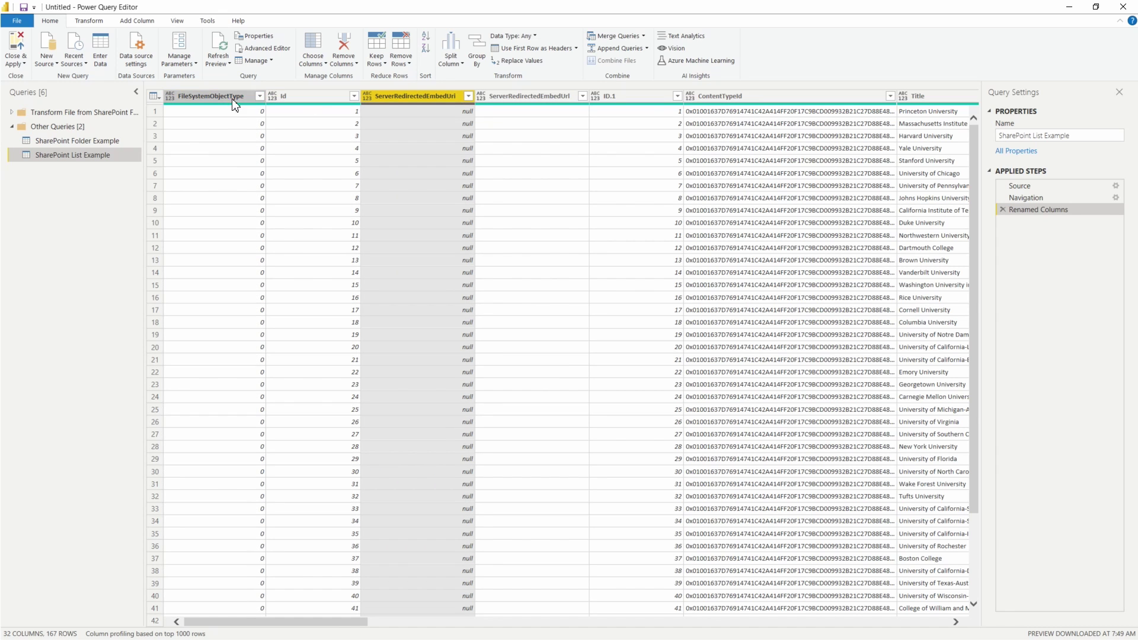
# Keep only the Title and State columns in the SharePoint List Example query using Choose Columns
pyautogui.click(325, 63)
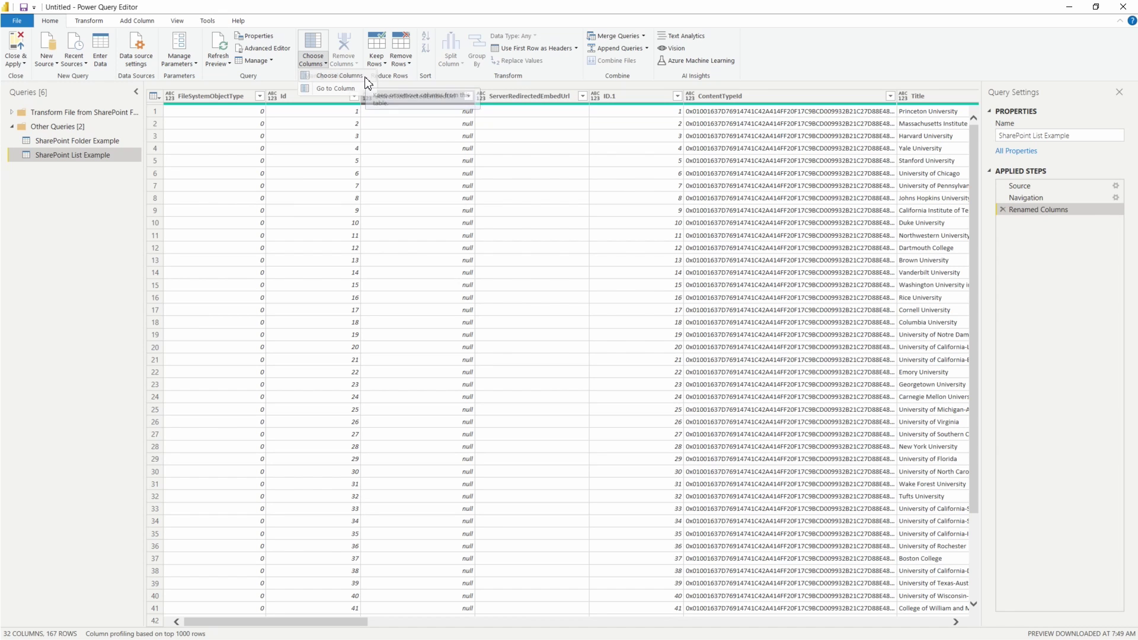
pyautogui.click(363, 76)
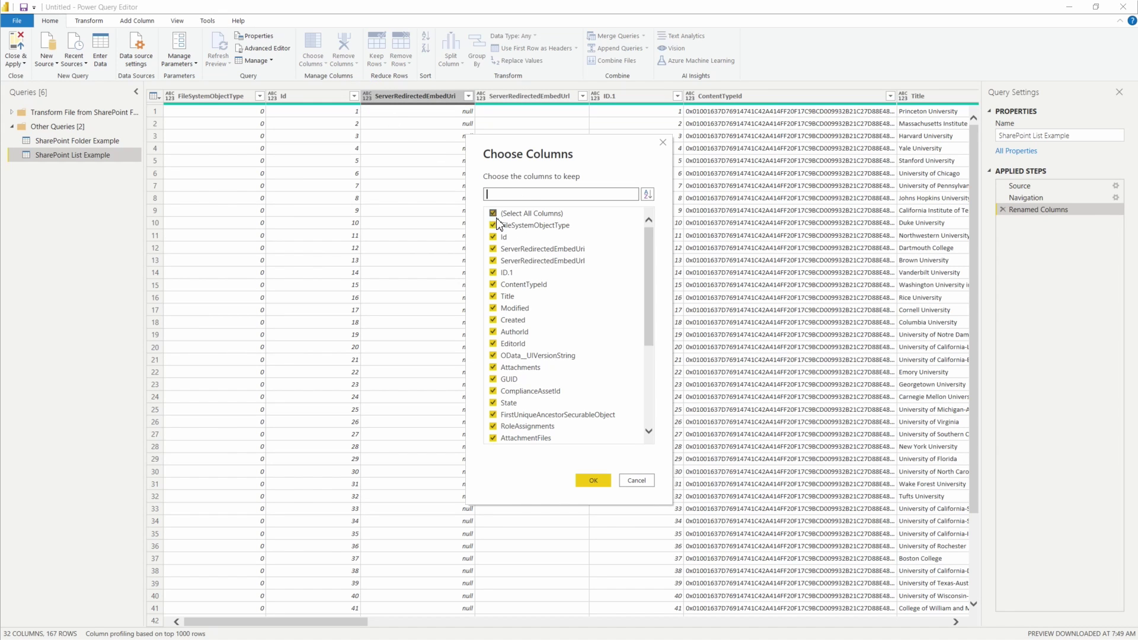
pyautogui.click(492, 214)
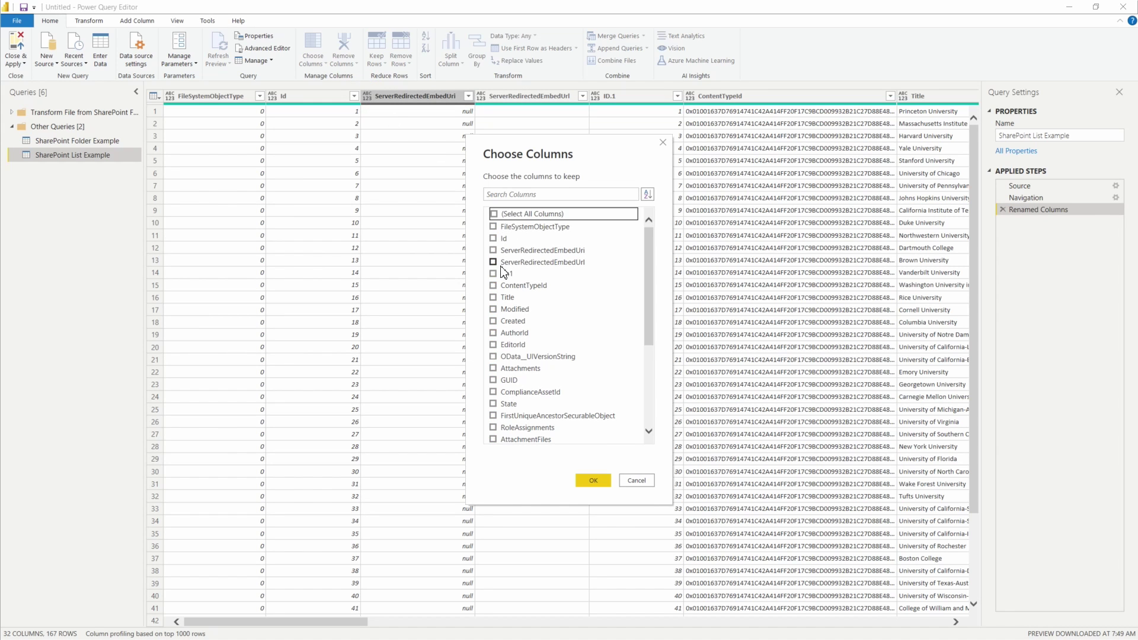
pyautogui.click(493, 297)
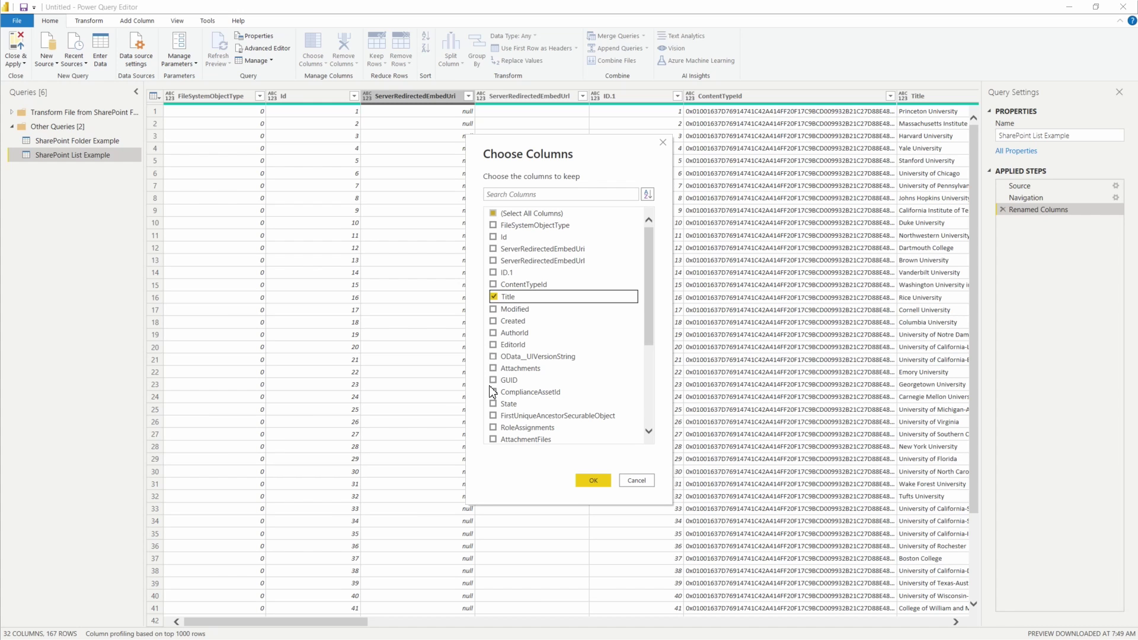
pyautogui.click(493, 404)
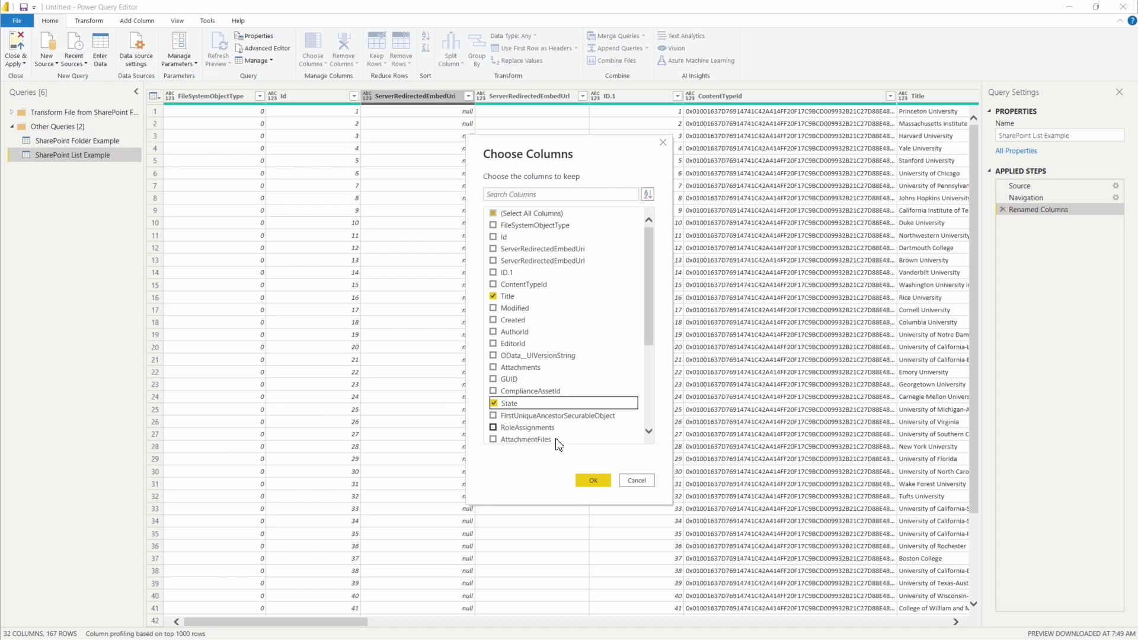
pyautogui.click(593, 481)
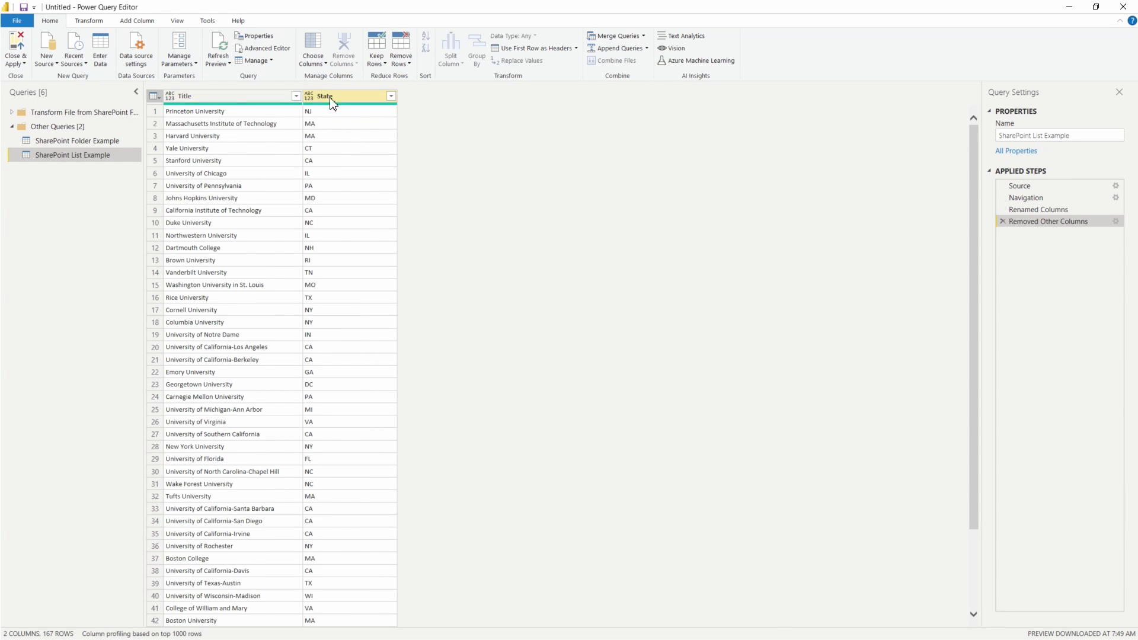
# Set the data type of both the Title and State columns to Text
pyautogui.click(170, 96)
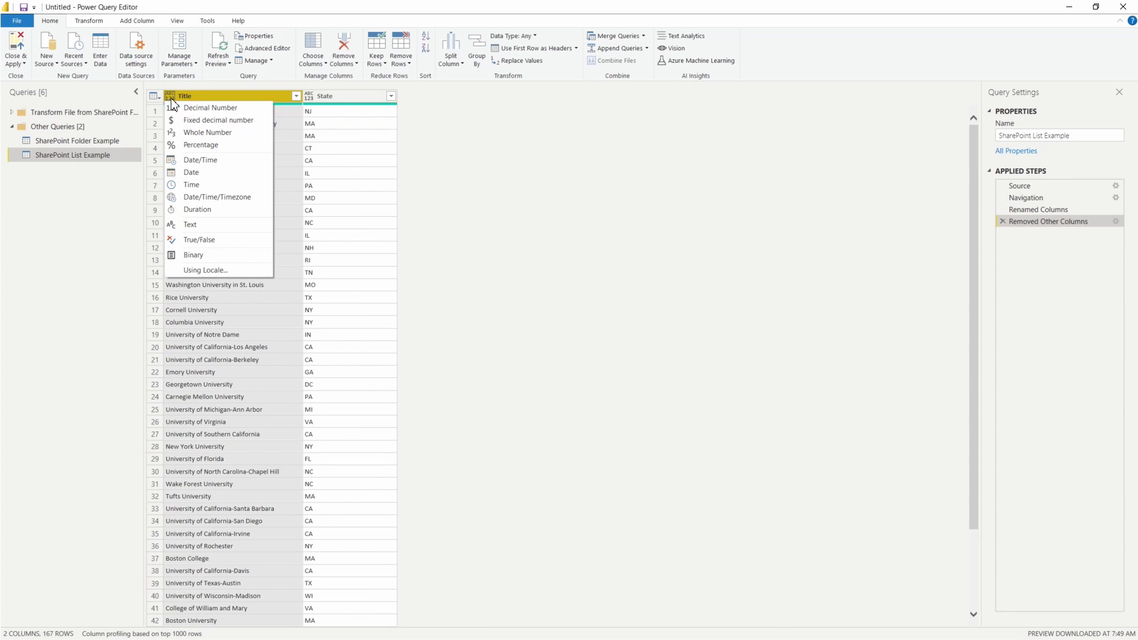
pyautogui.click(213, 232)
pyautogui.click(311, 97)
pyautogui.click(309, 97)
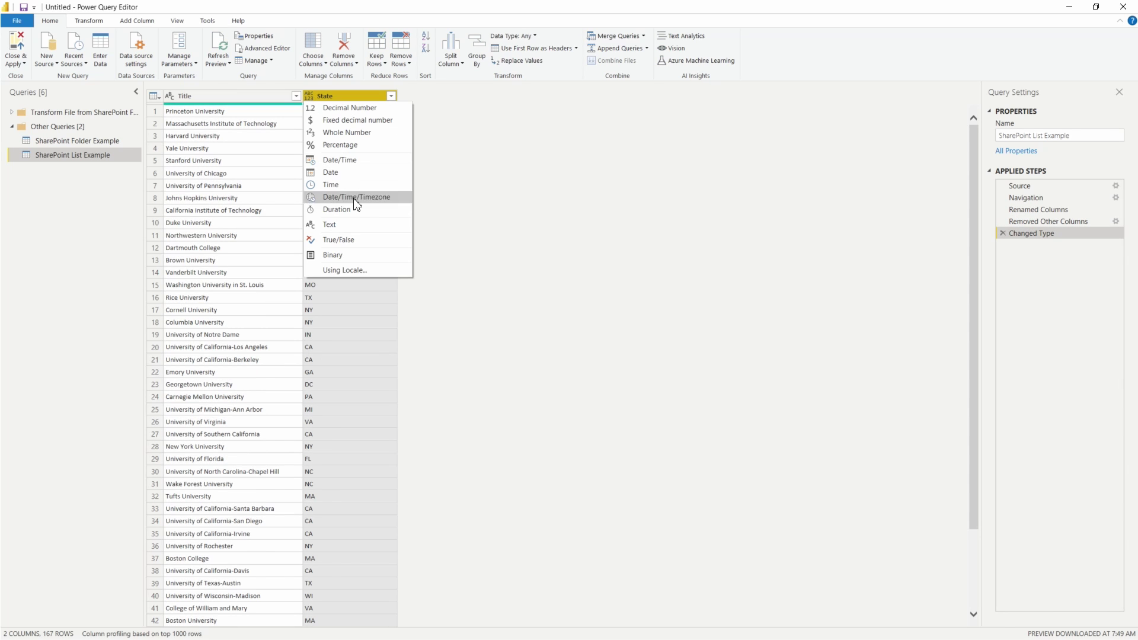
pyautogui.click(352, 225)
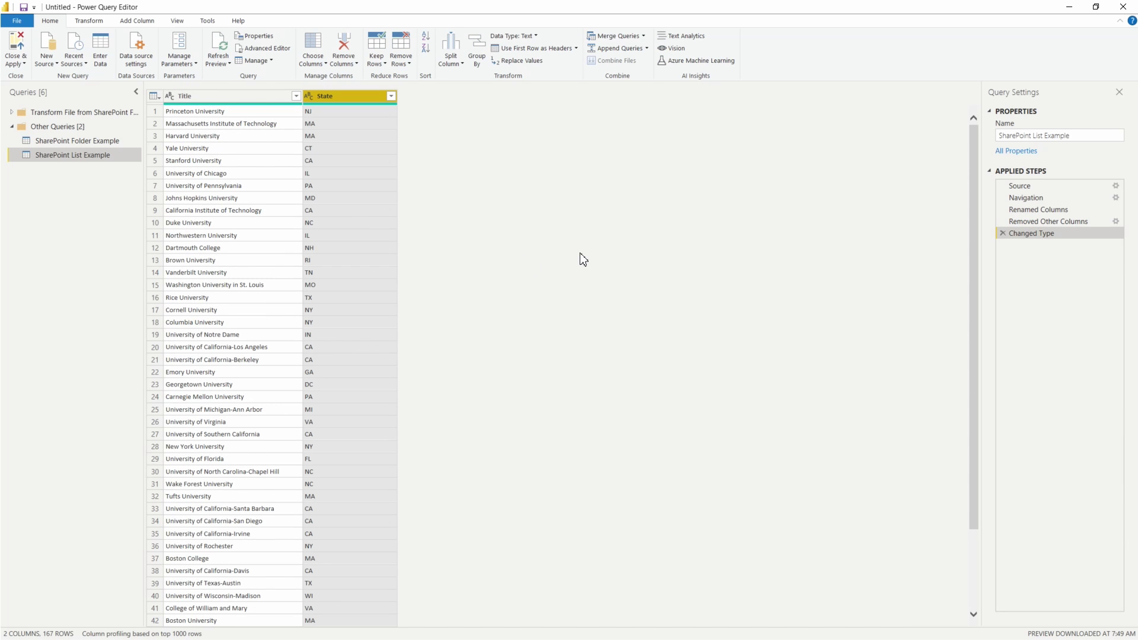